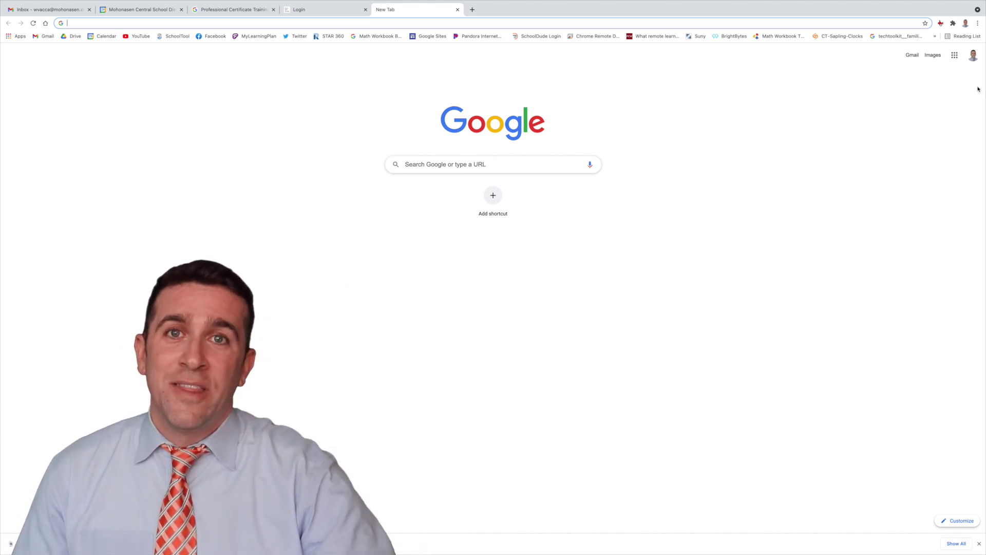
Step: Create a new blank Google Site in Chrome by going to sites.new
click(954, 55)
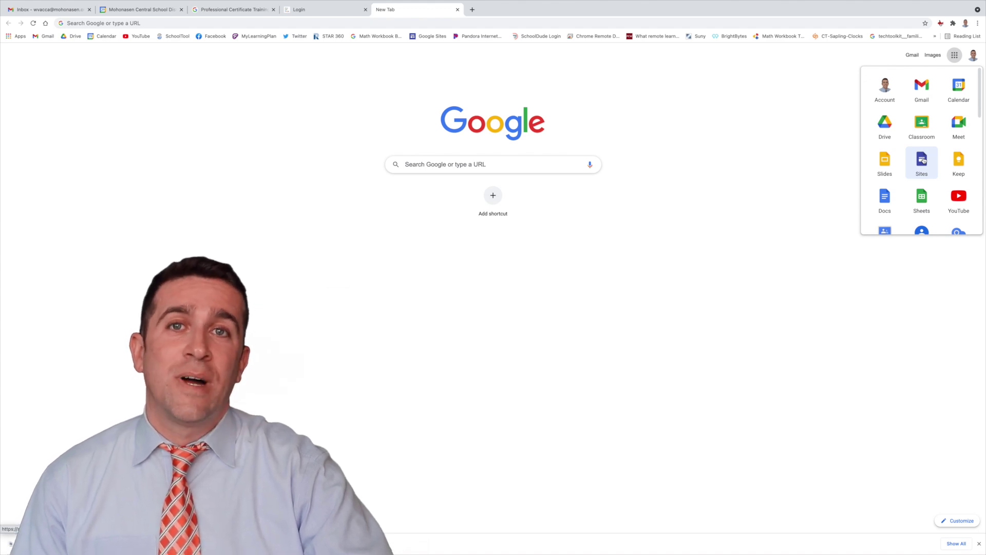
click(423, 23)
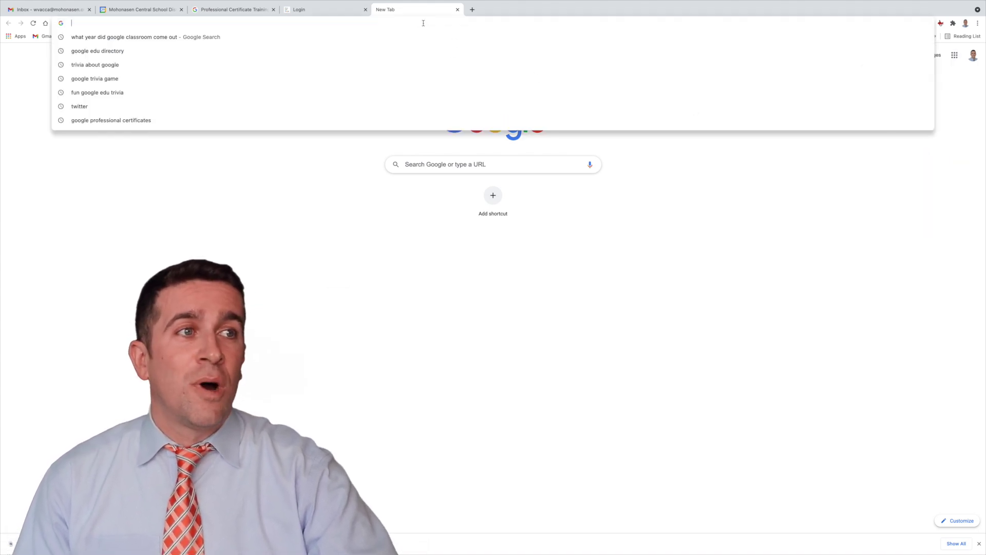
text(sites.new)
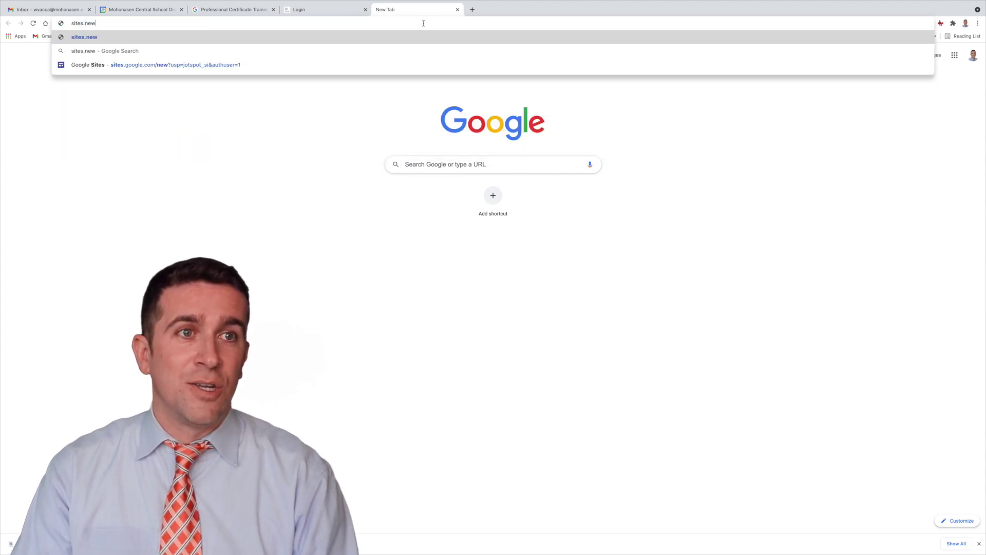
key(Return)
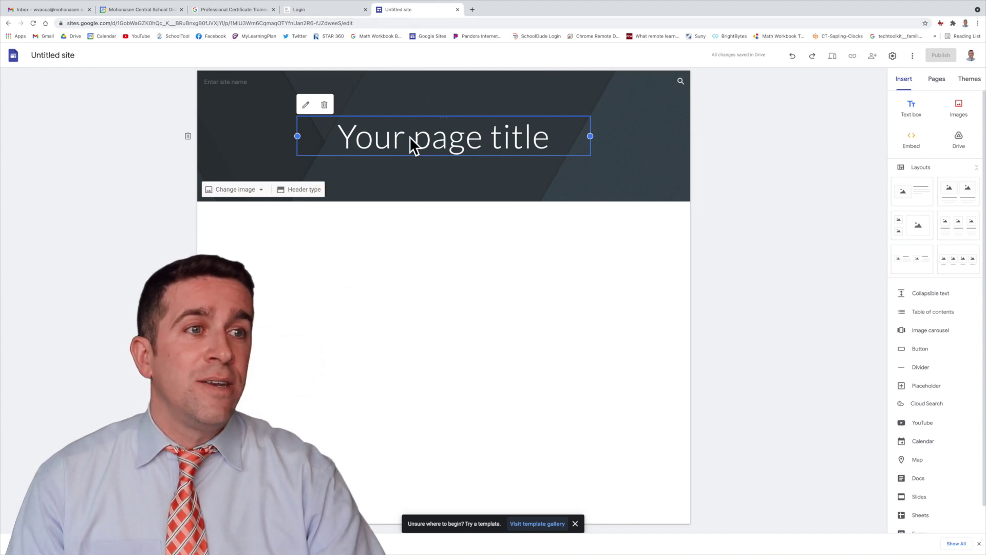
Step: Enter 'Technology Instruction' as the site name in the header
click(223, 79)
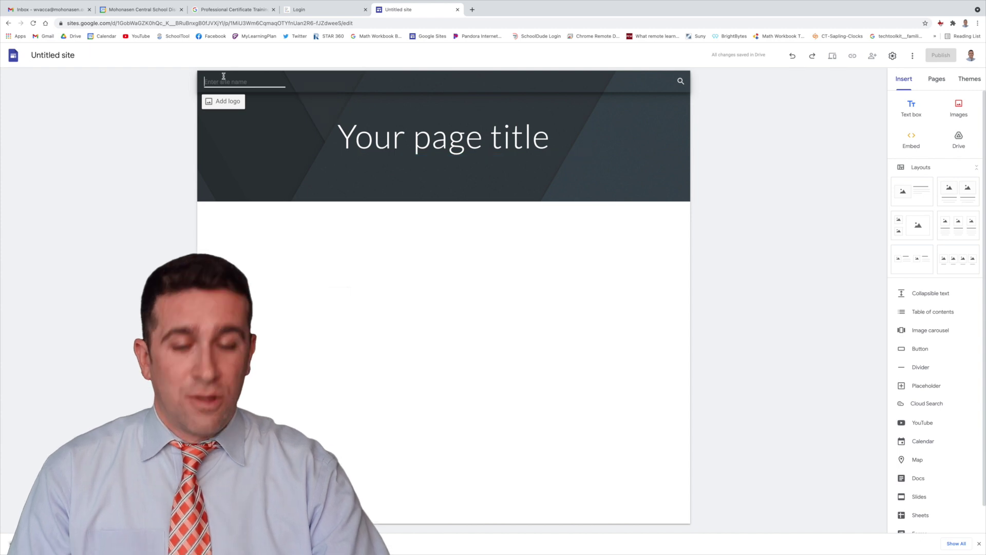
text(Tec)
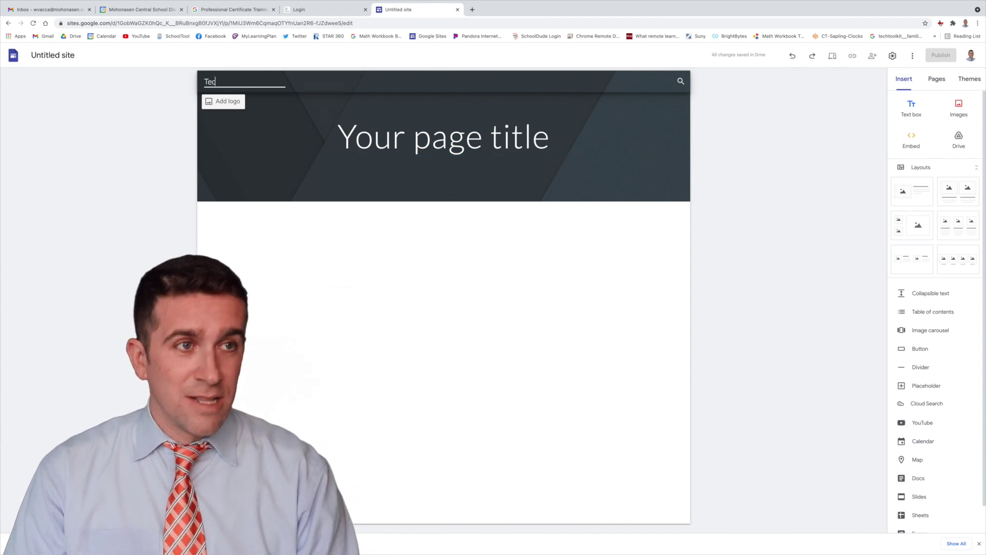
text(hnology I)
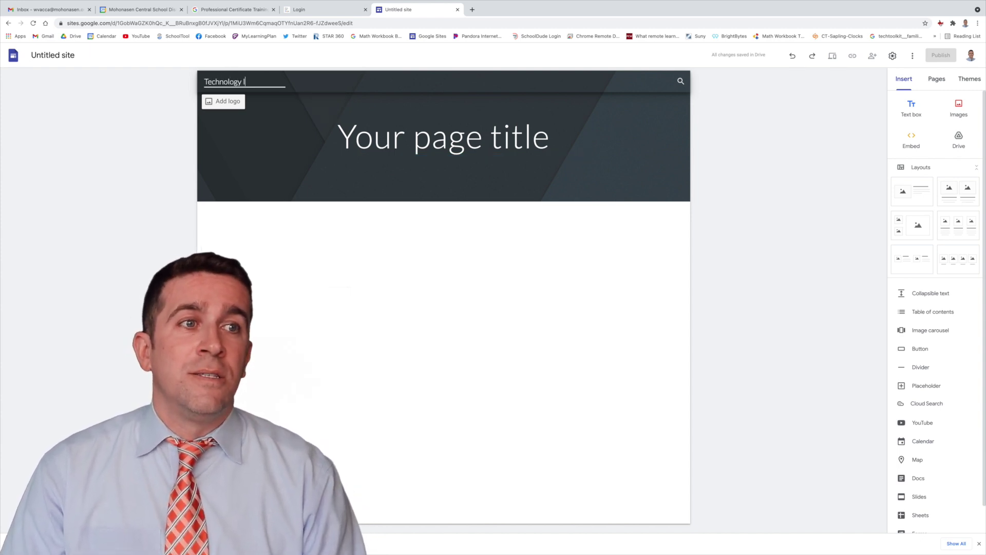
text(nstruction)
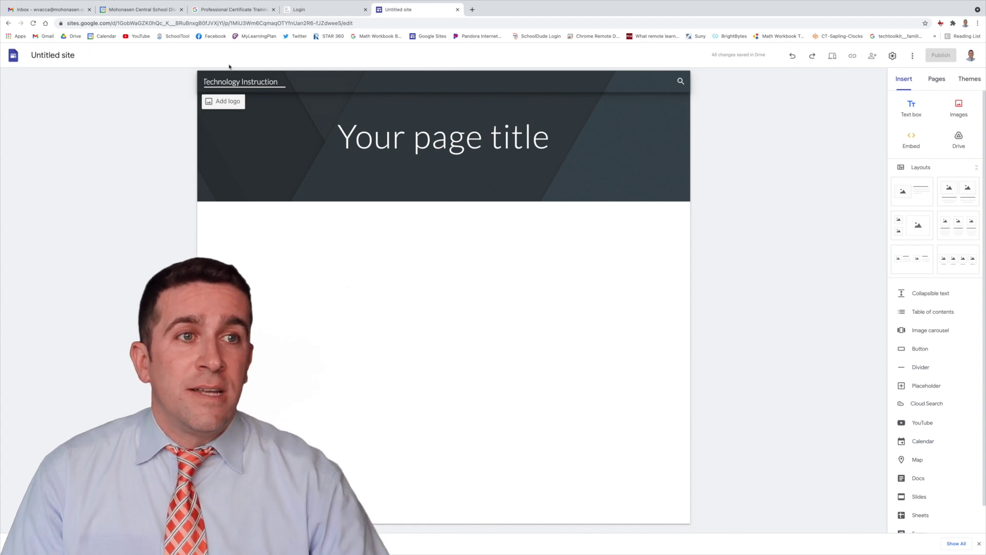
click(97, 127)
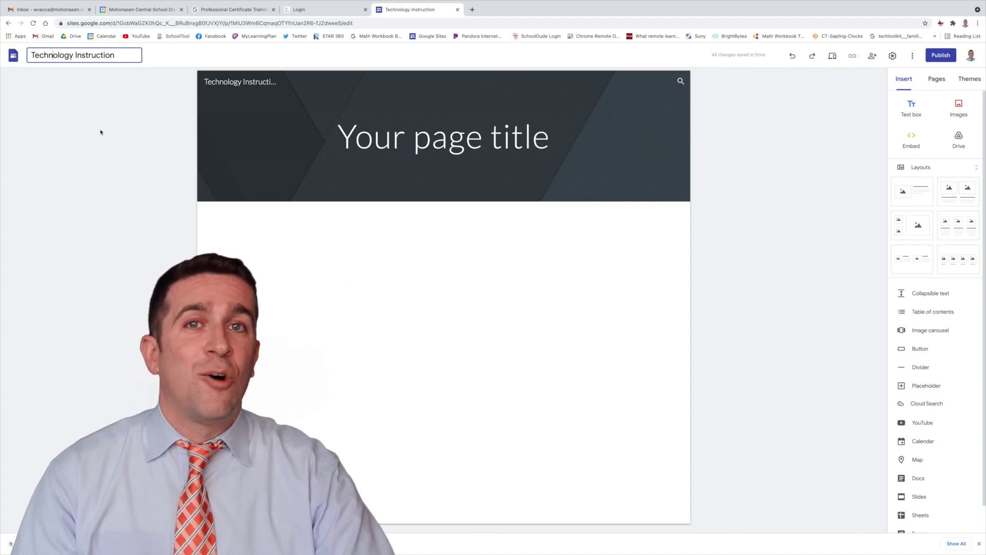
click(368, 143)
Step: Change the placeholder page title to 'Welcome Everyone!'
triple_click(369, 140)
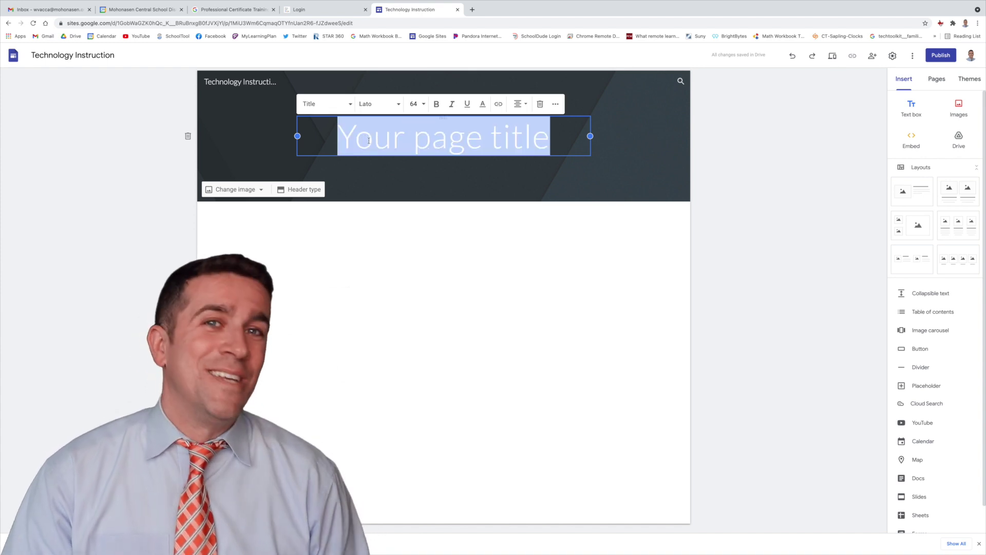
text(Welcome E)
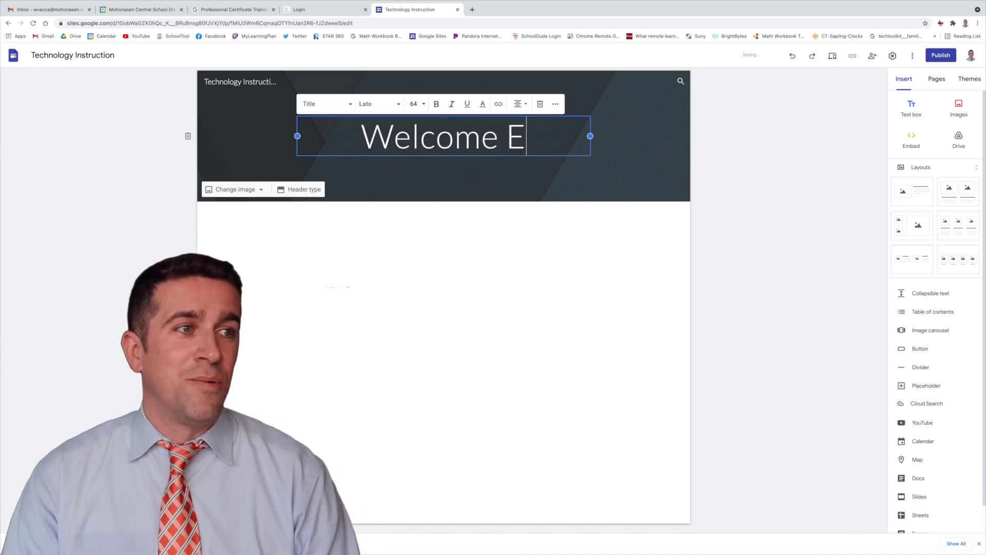
text(veryone!)
click(460, 208)
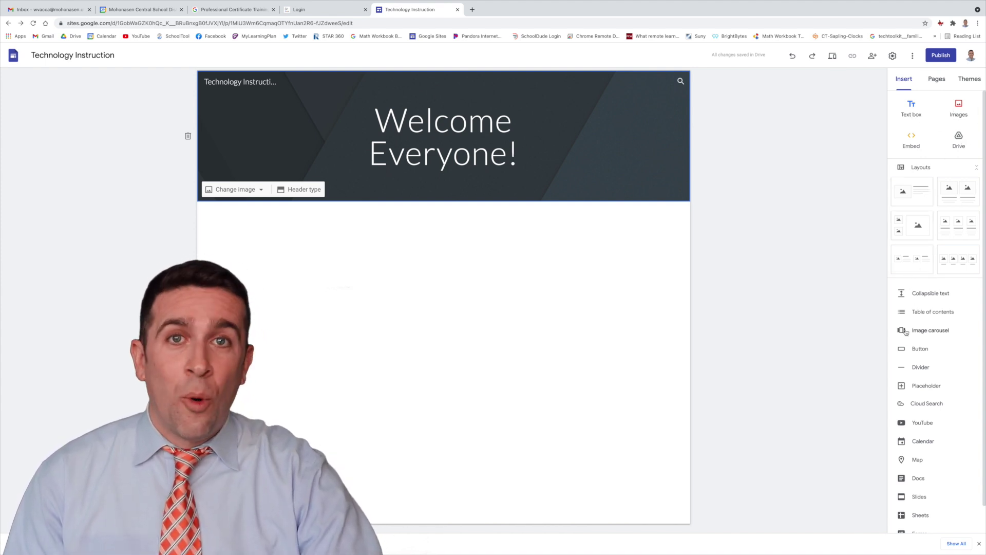
Step: Insert a text box below the header containing 'Hello!'
click(915, 111)
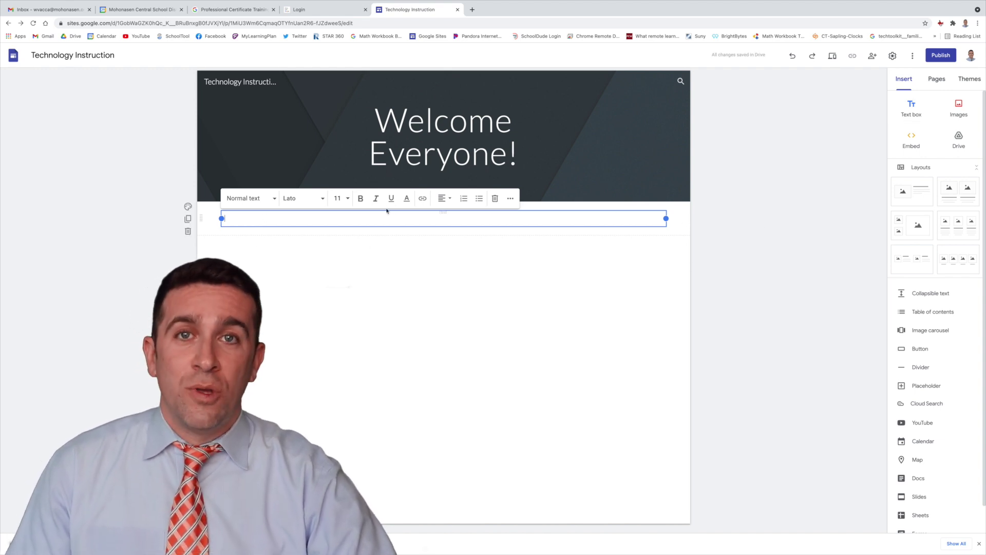
text(He)
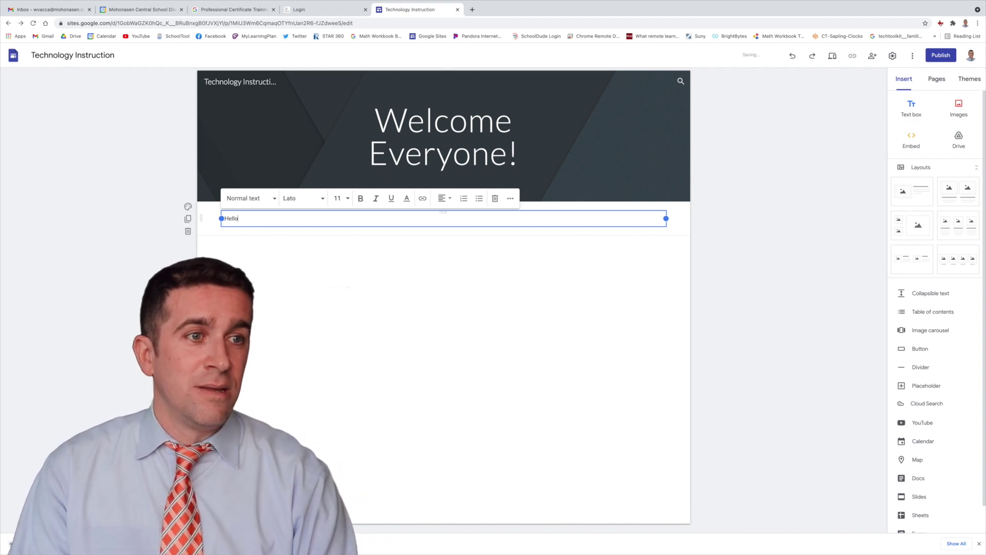
text(llo)
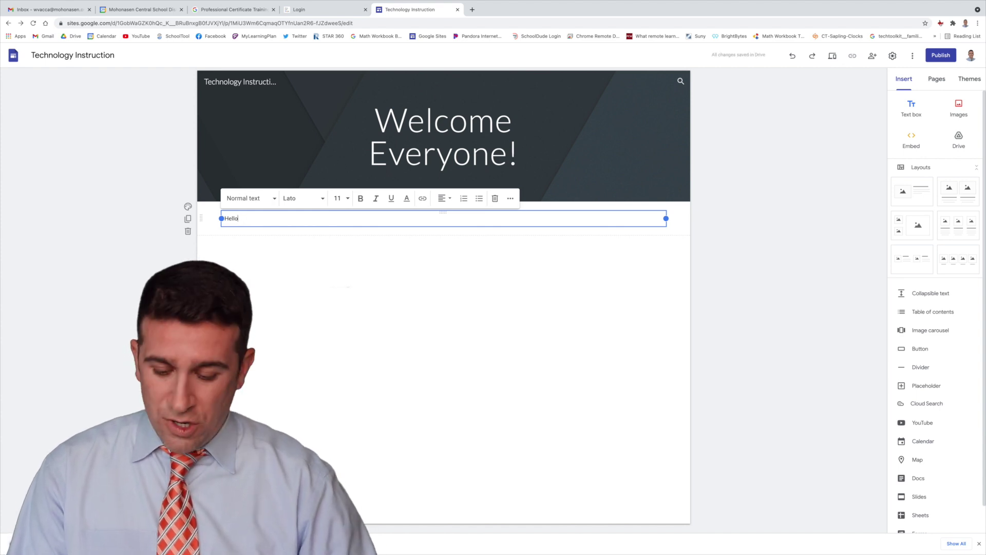
text(!)
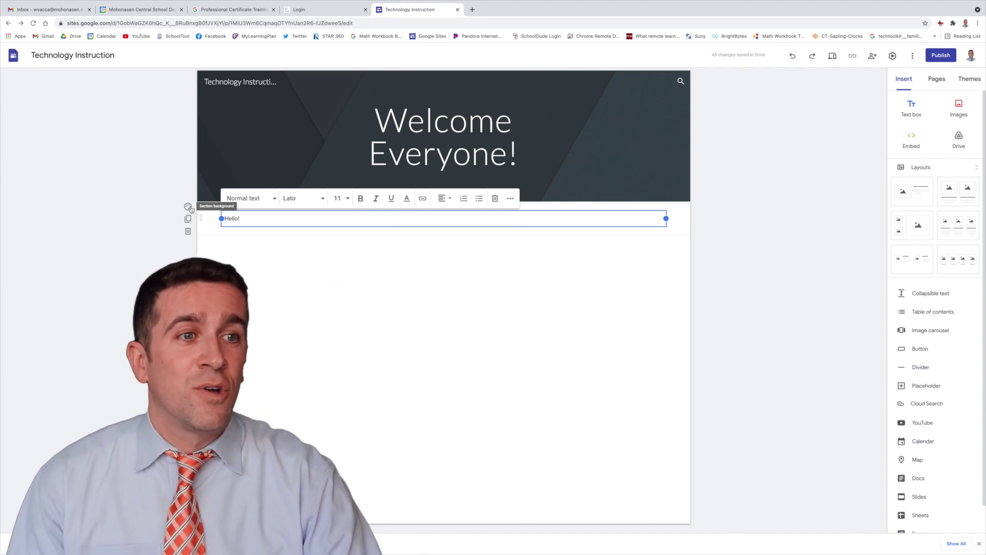
click(188, 207)
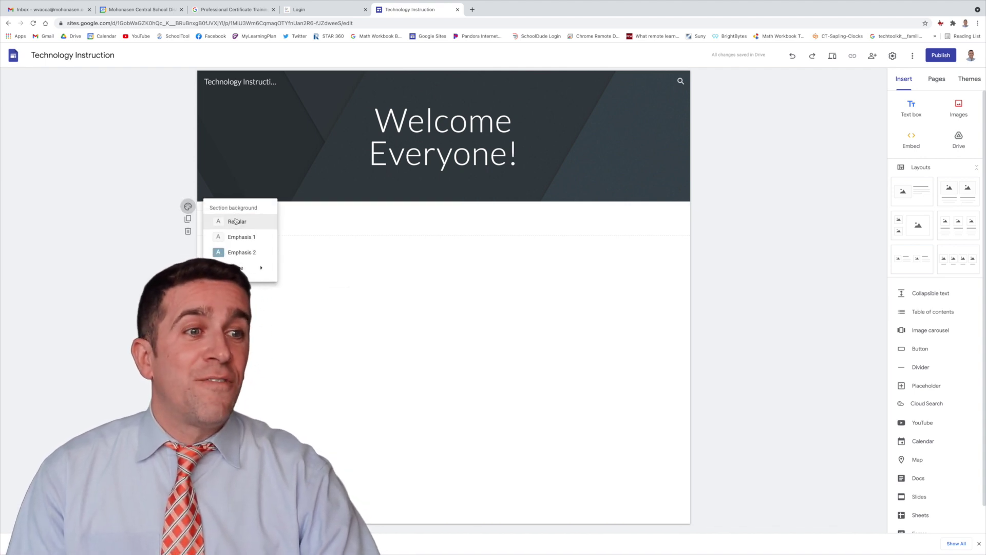
Step: Apply the Emphasis 2 section background to the Hello! section and bring up the image picker
click(233, 253)
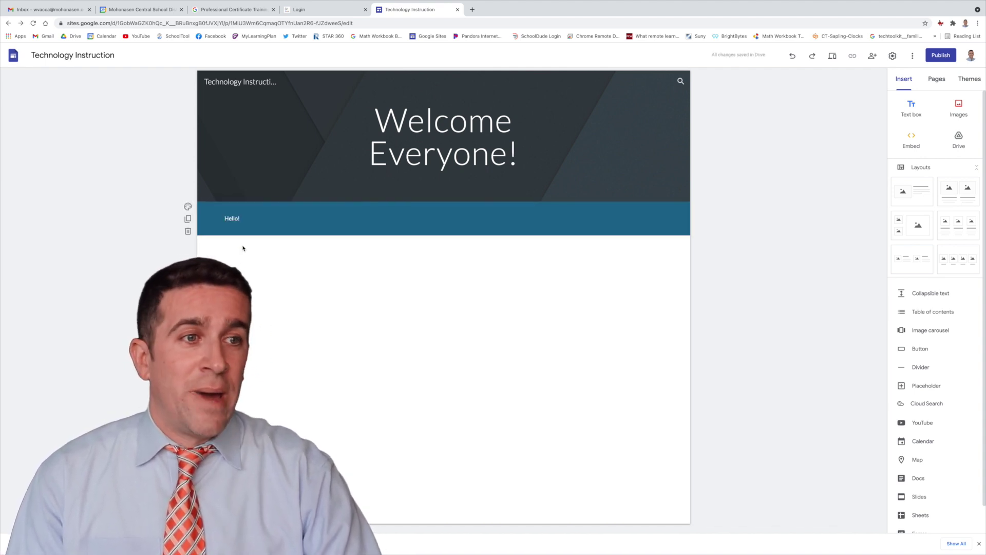
click(188, 207)
mouse_move(240, 269)
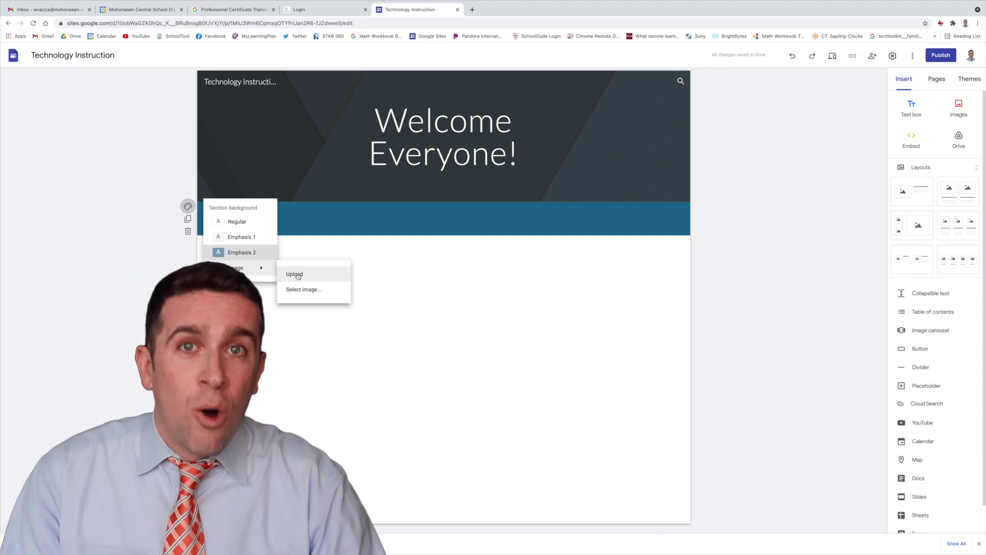
click(300, 289)
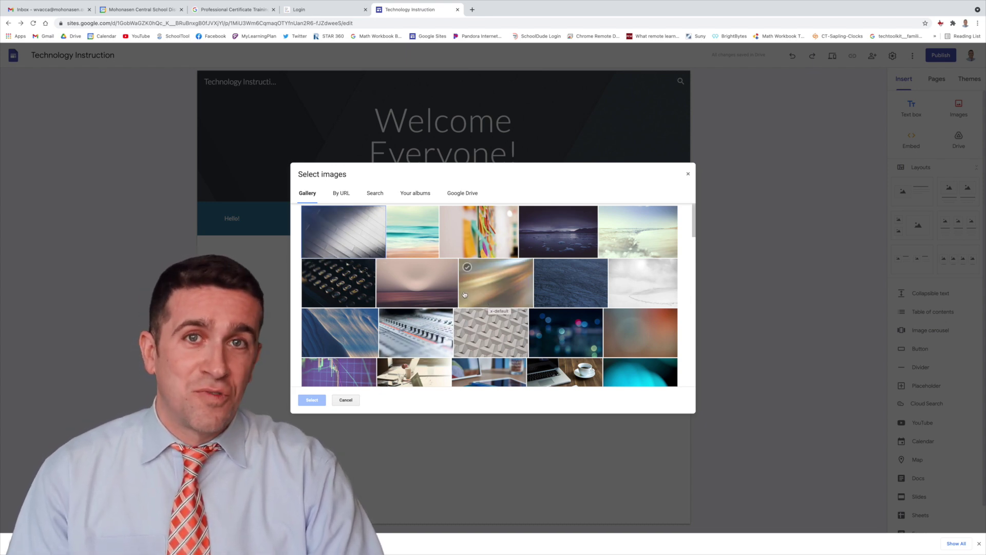
Step: Search images for 'technology' and set the circuit-board photo as the Hello! banner background
click(380, 196)
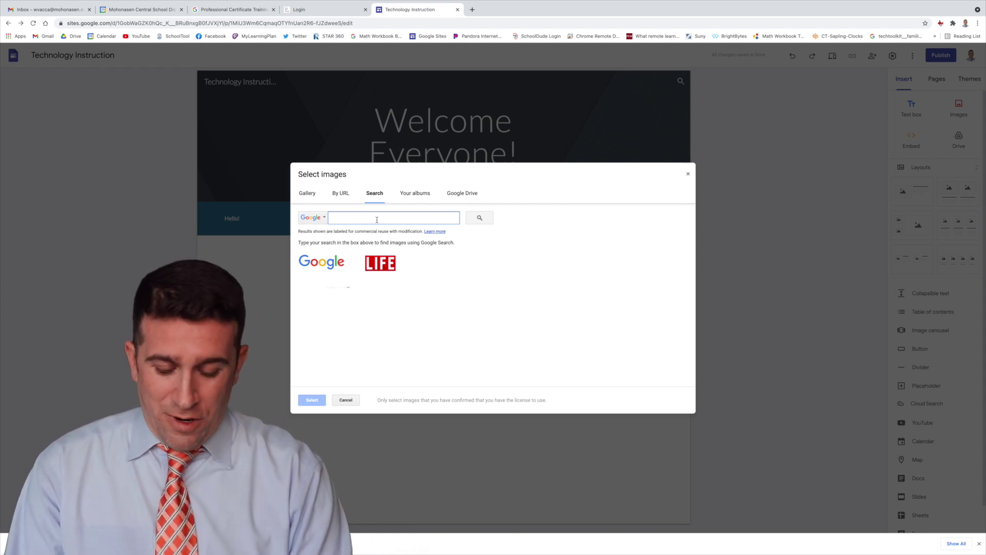
text(technology)
key(Return)
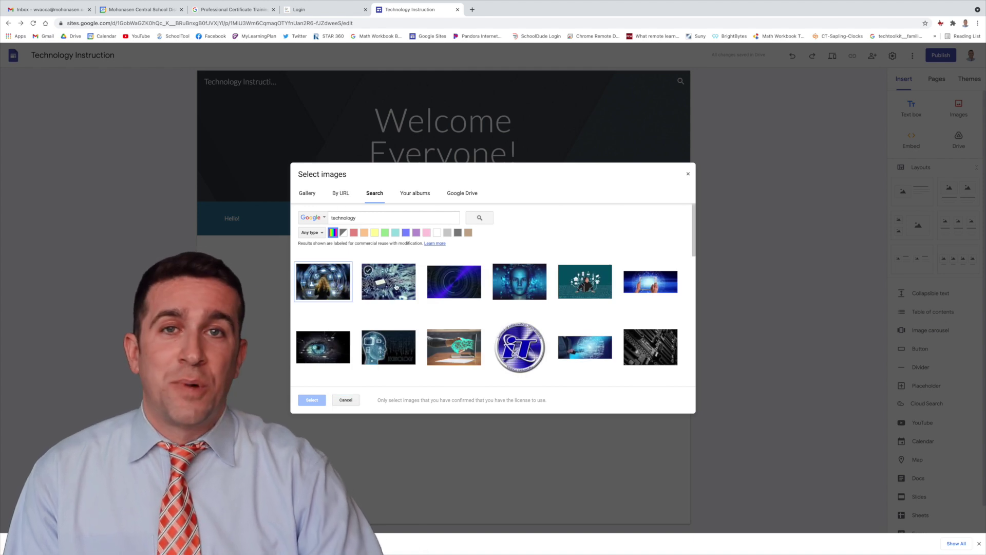
click(396, 286)
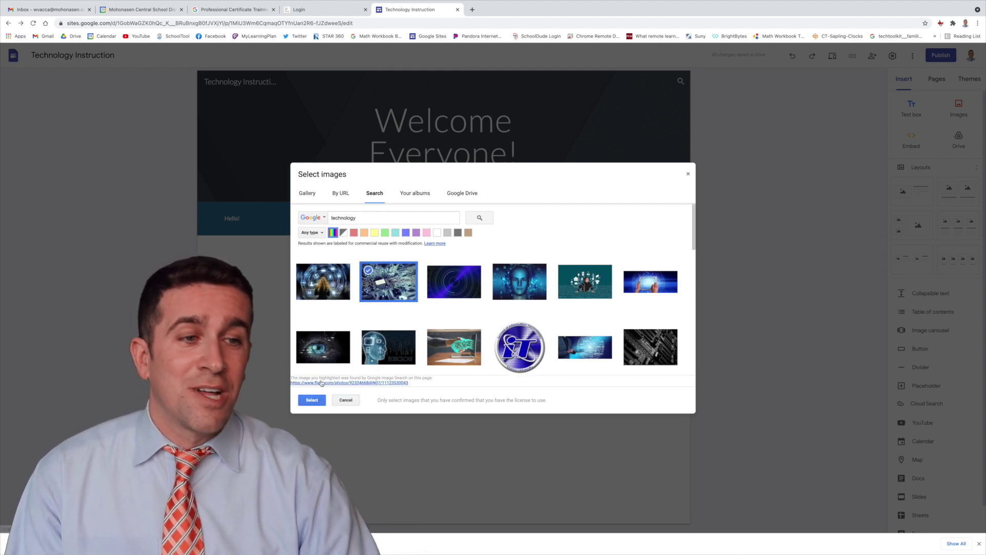
click(312, 400)
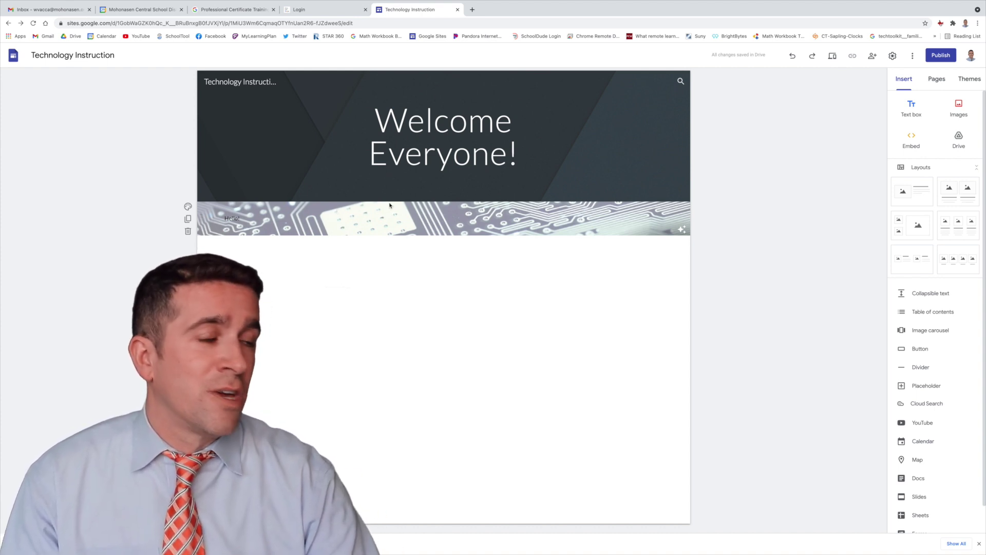
mouse_move(390, 202)
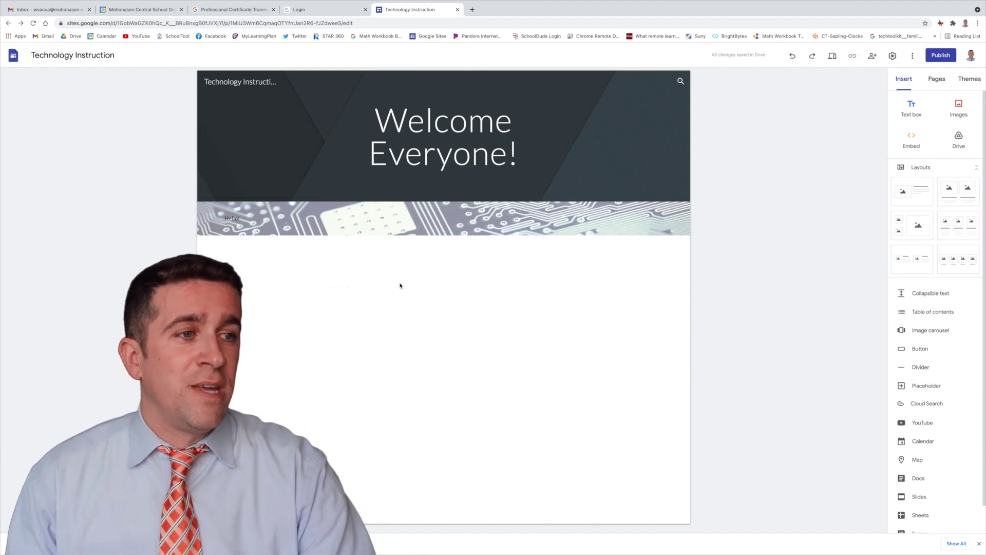
click(960, 106)
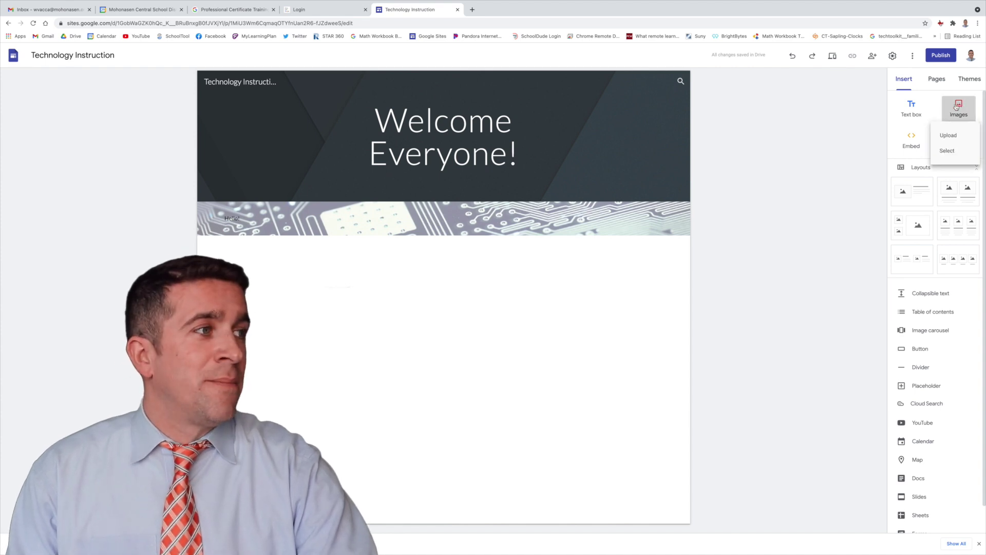
Step: Search Google Images for 'google logo' and insert the colourful G logo below the banner
click(950, 151)
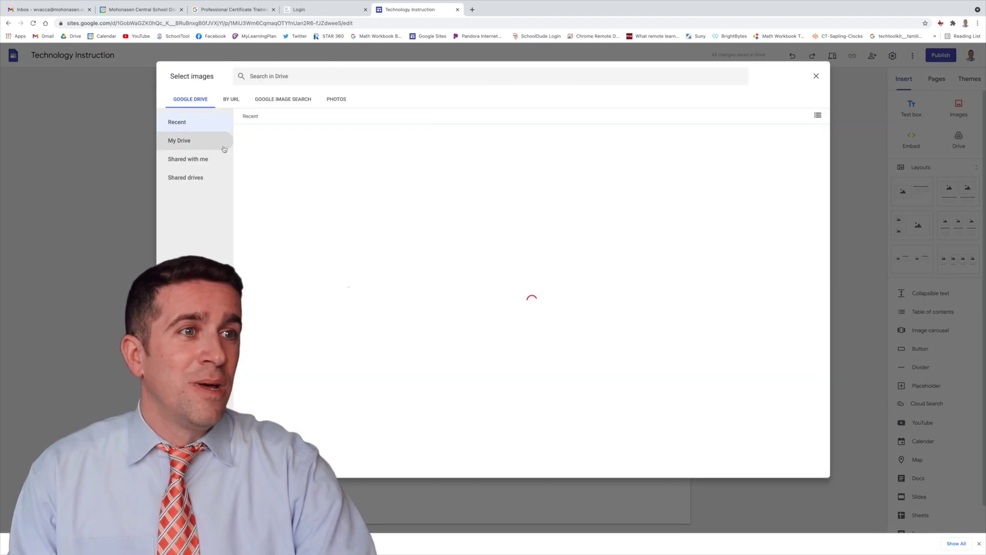
click(266, 100)
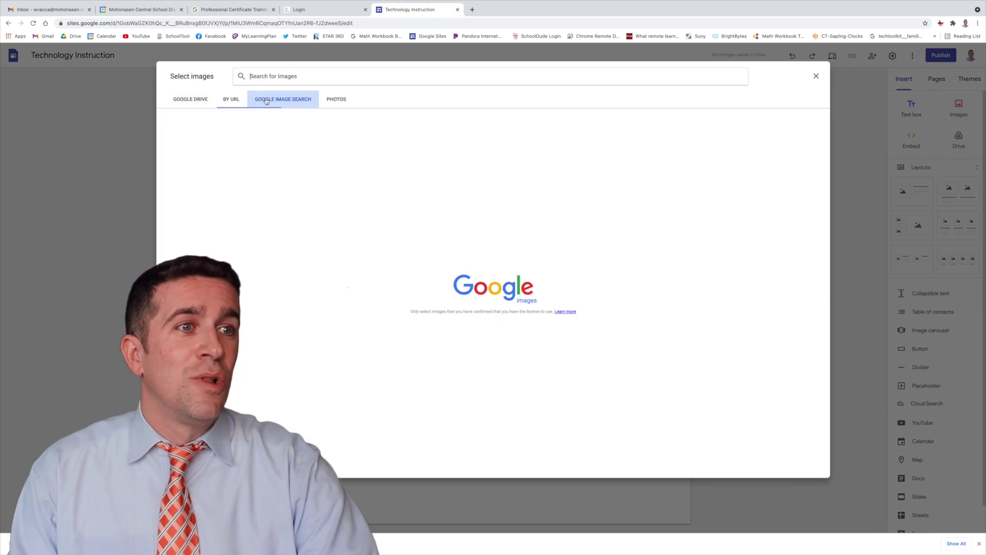
click(279, 77)
text(google logo)
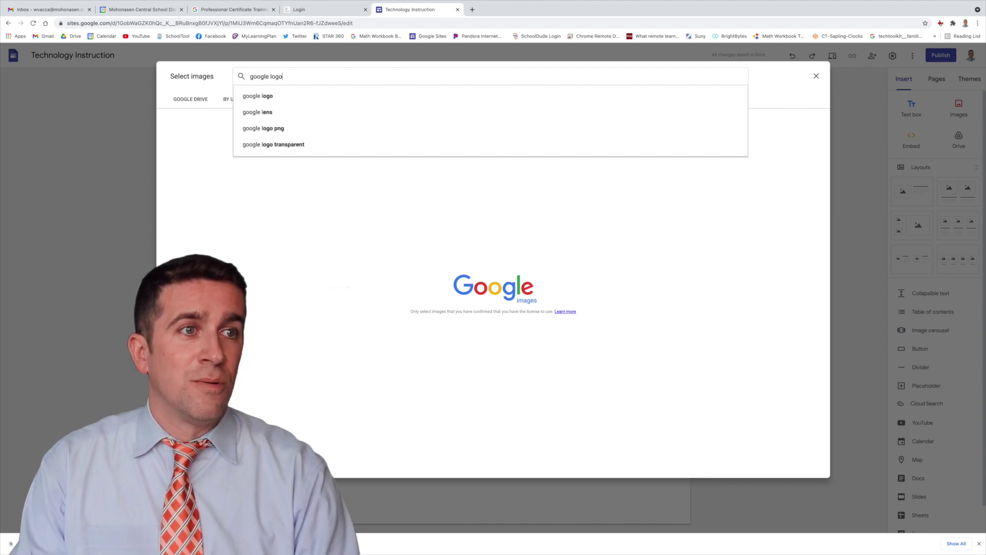
key(Return)
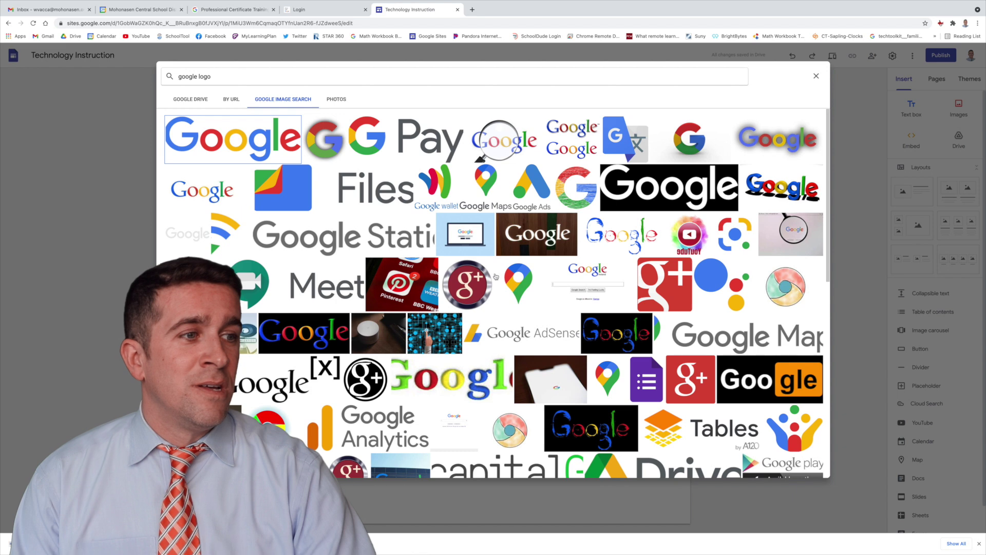
click(336, 146)
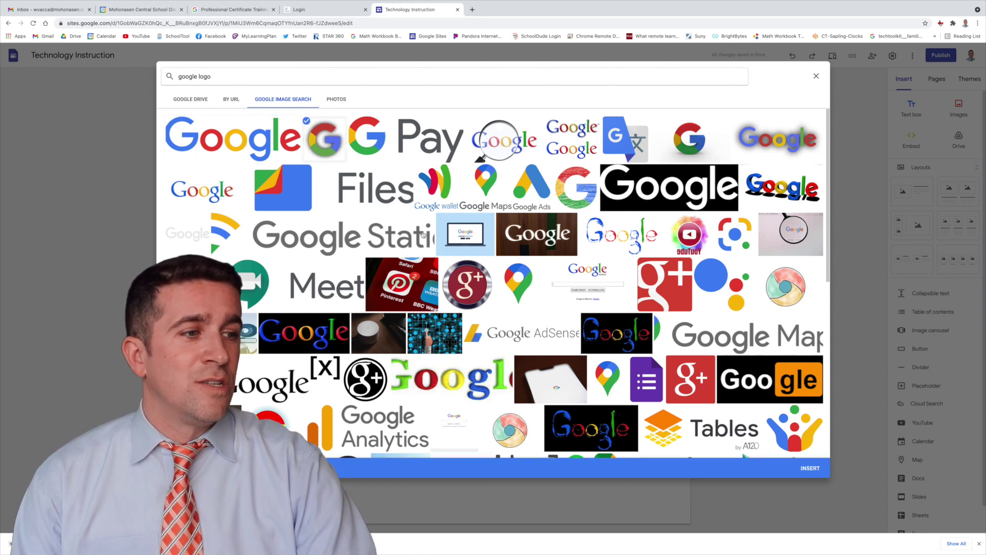
click(810, 469)
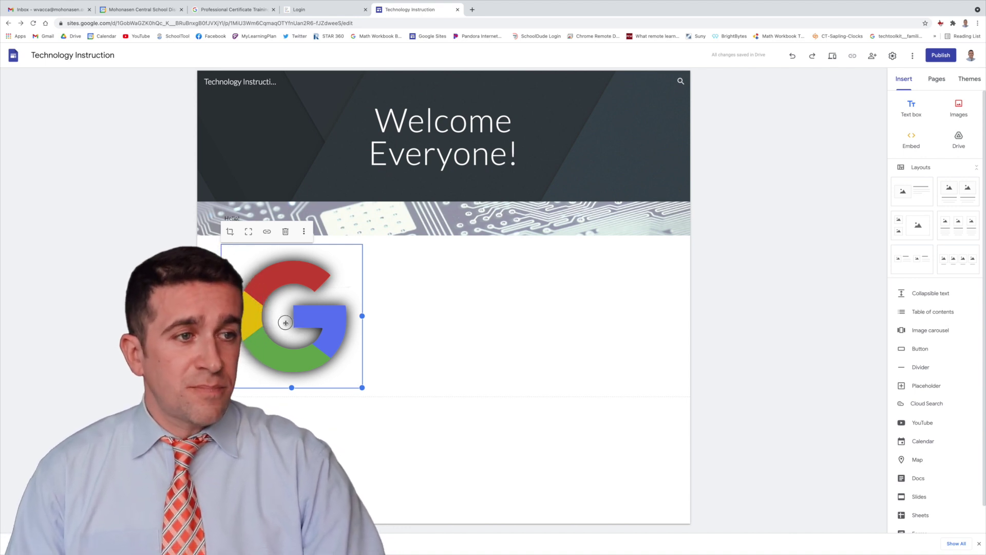
drag(285, 323, 455, 291)
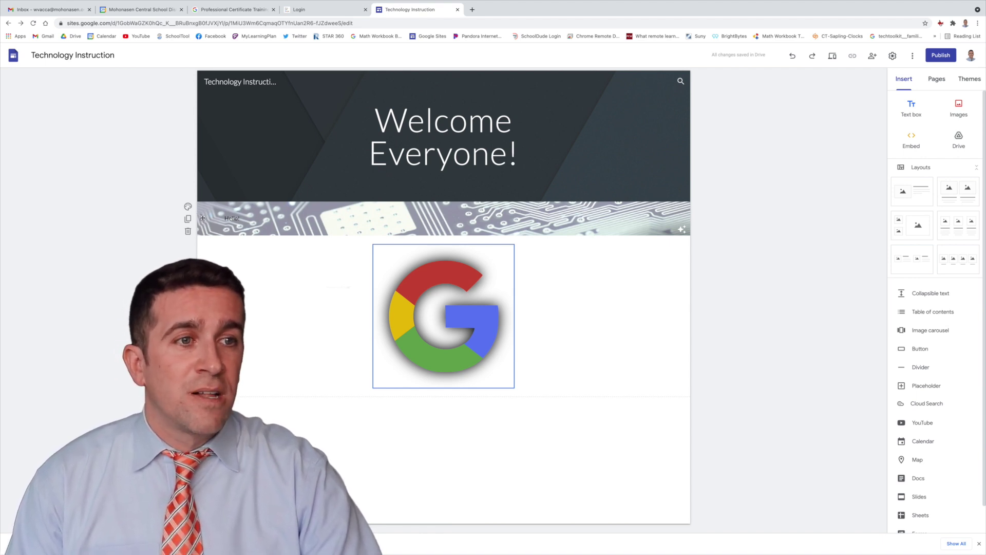
Step: Drag the circuit-board Hello! banner section below the Google logo section
drag(202, 218, 219, 389)
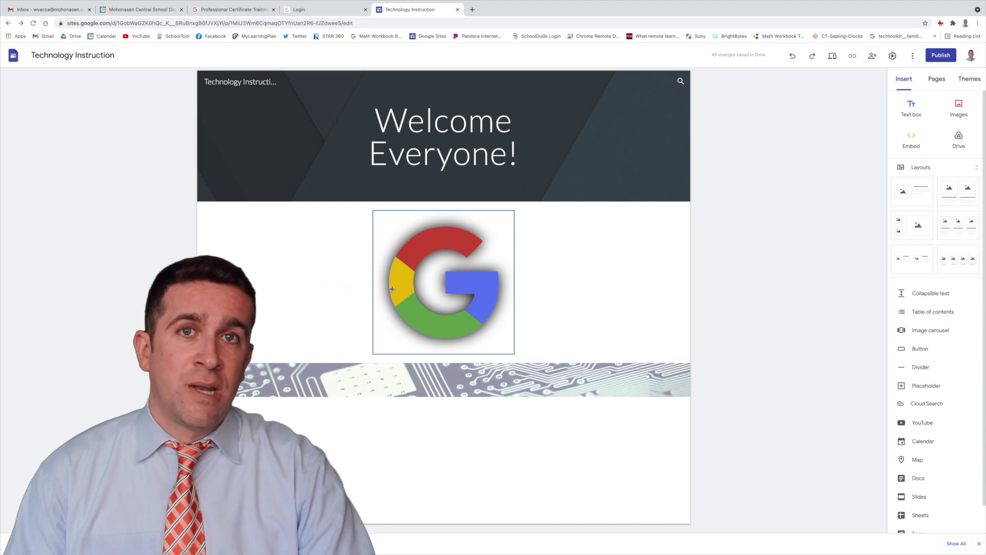
Step: Resize the Google logo smaller and drag it into the circuit-board banner beside Hello!
click(445, 283)
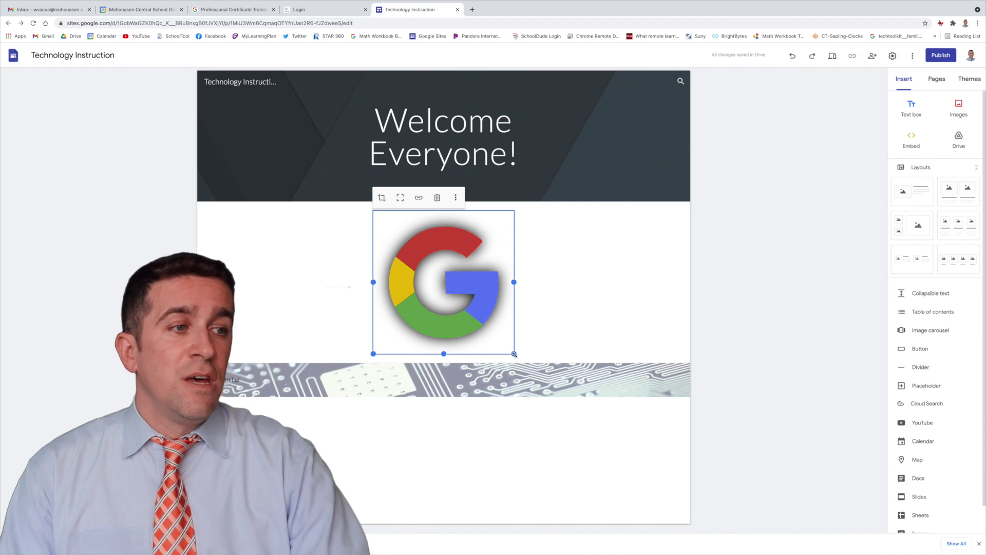
drag(514, 354, 457, 231)
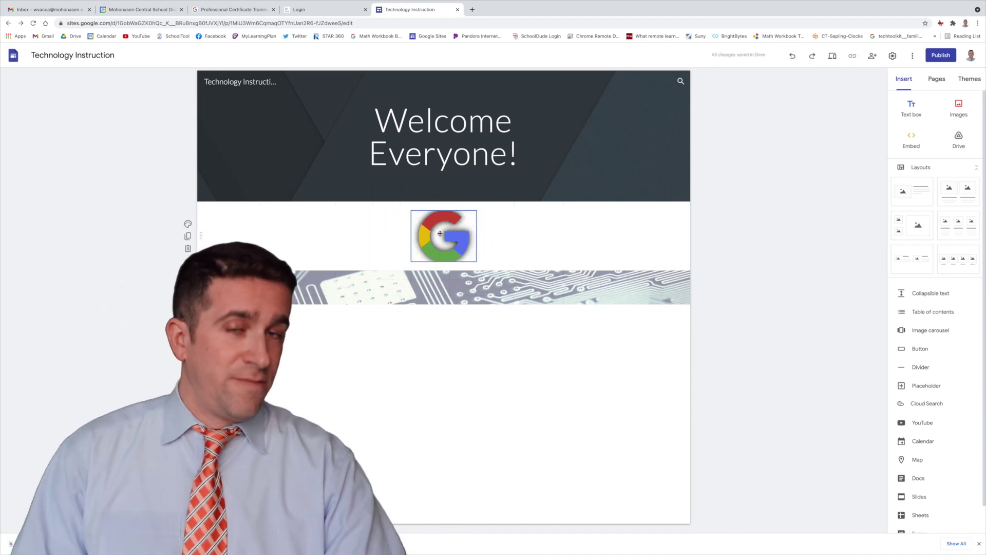
drag(449, 229, 432, 283)
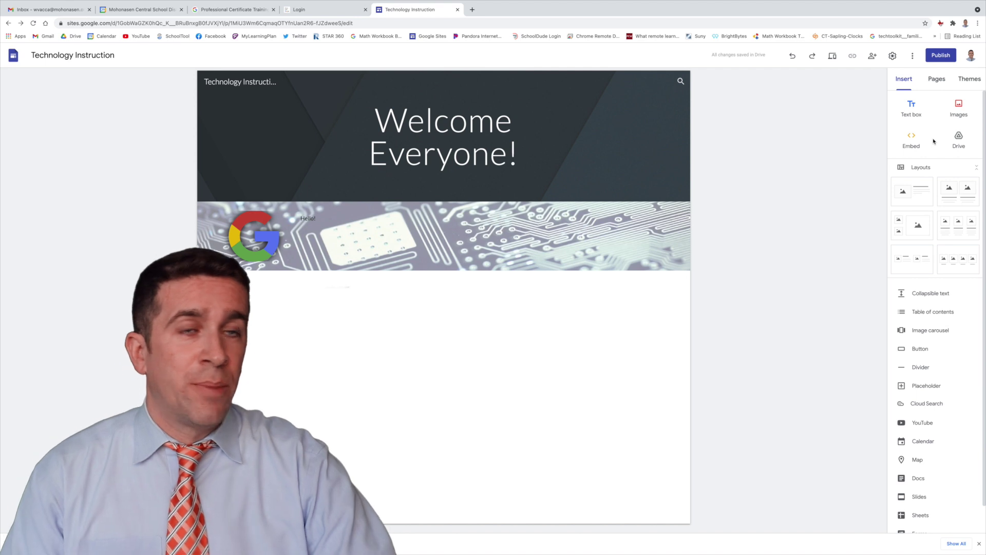
Step: Embed the Lamb to the Slaughter Vocabulary document from Google Drive below the banner
click(959, 137)
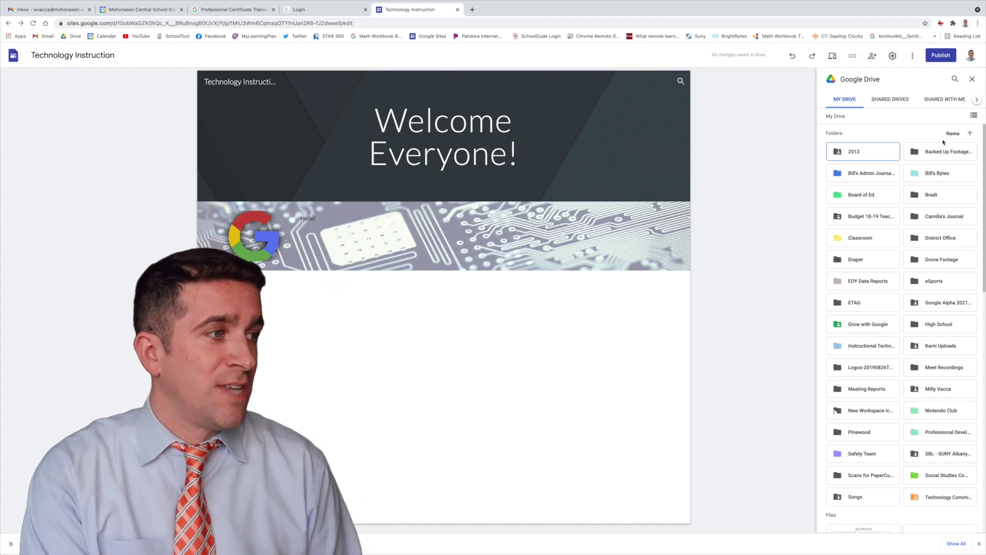
scroll(853, 312, down, 7)
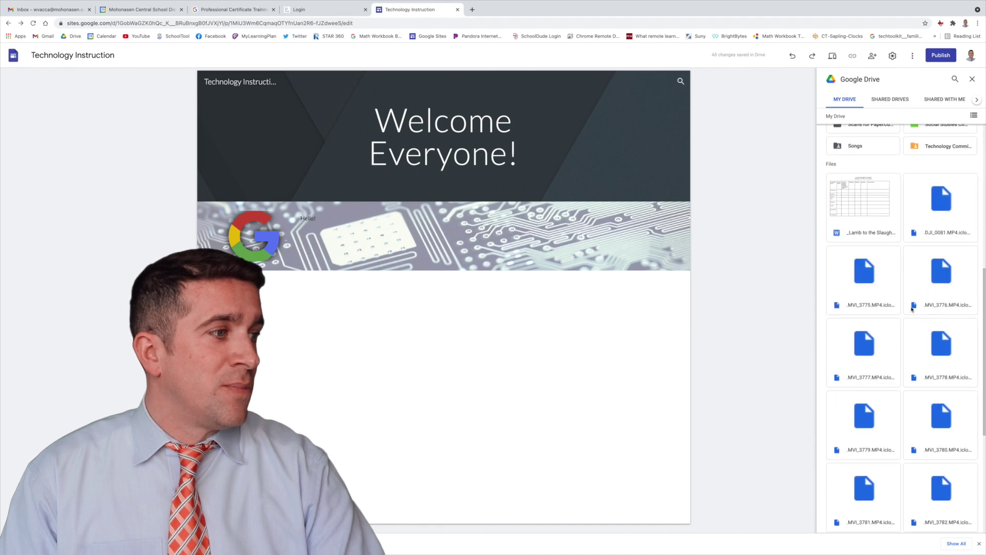
click(862, 205)
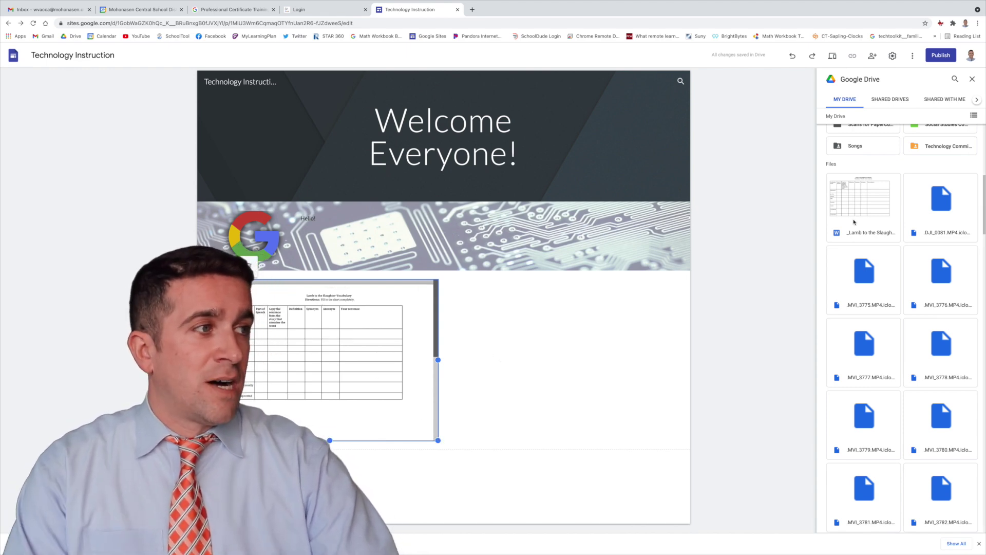
click(569, 345)
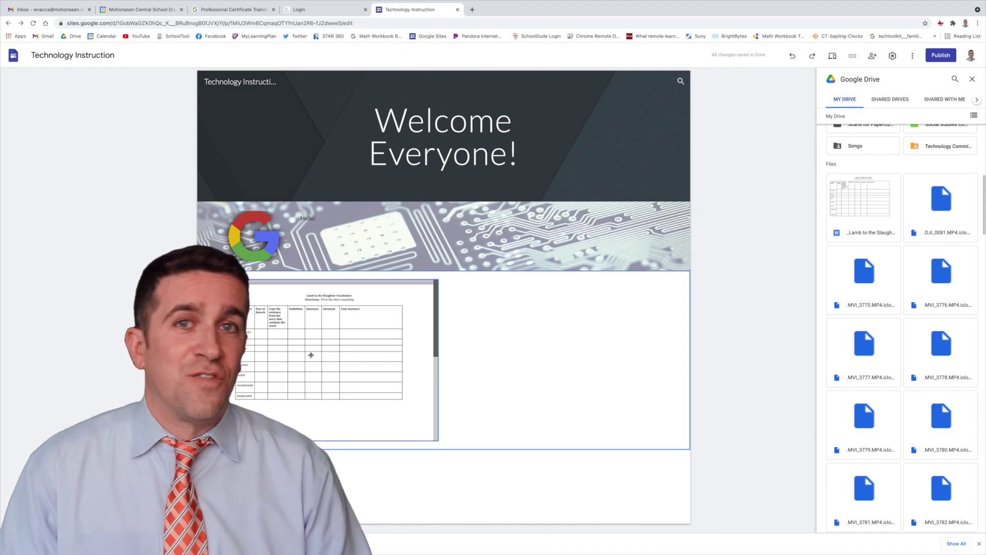
Step: Close the Google Drive file picker and show the site's page list
click(972, 80)
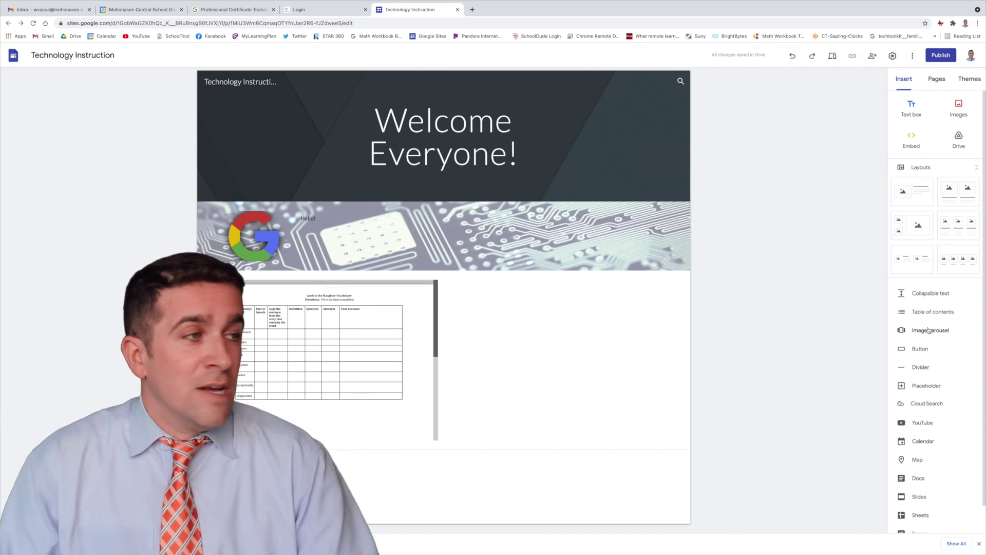
click(936, 85)
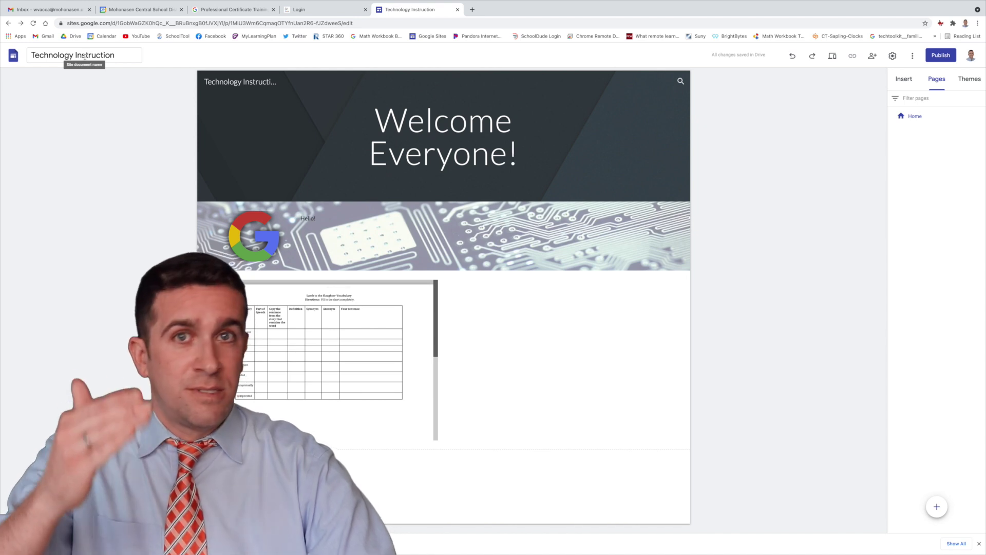
Step: Create a new page titled 'Google Meet' from the Pages panel
mouse_move(937, 507)
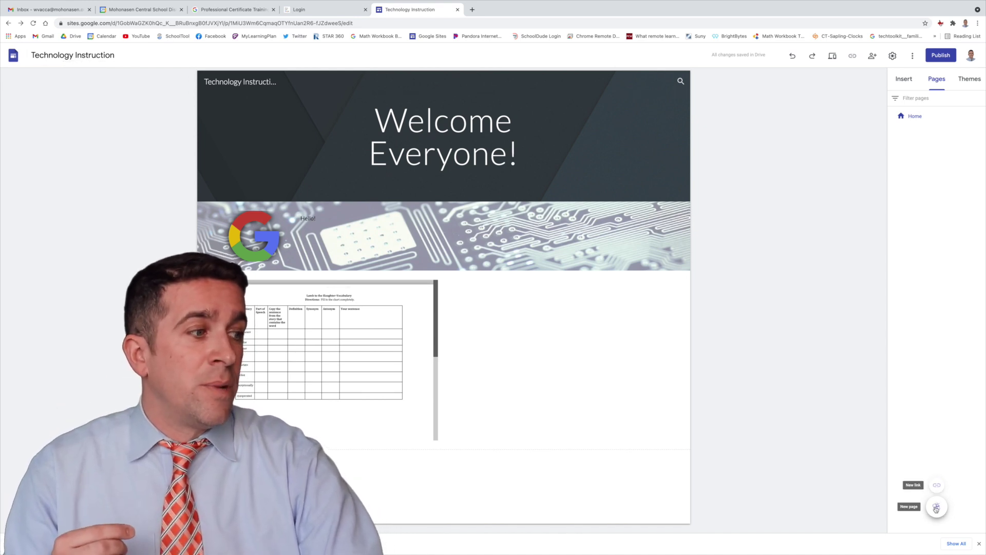
click(937, 508)
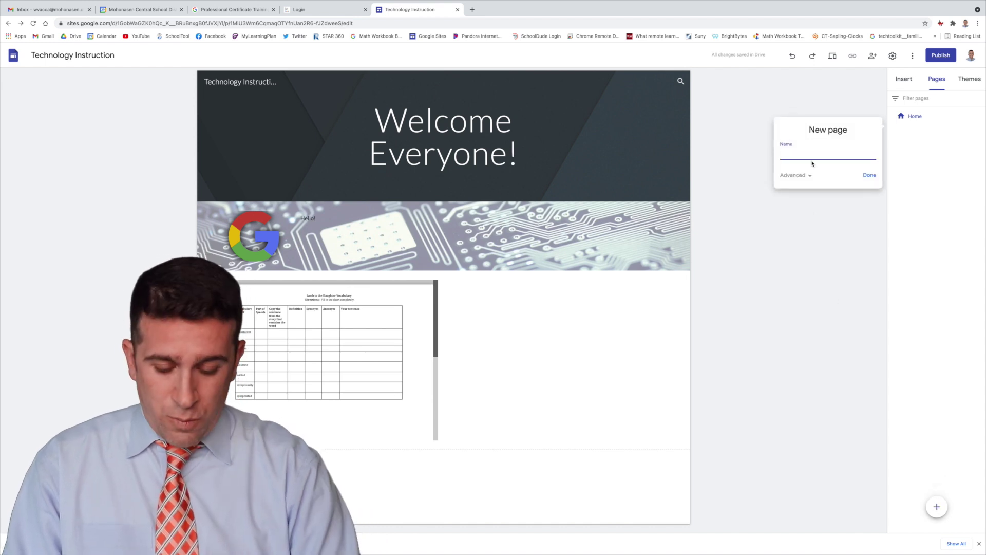
text(Google Meet)
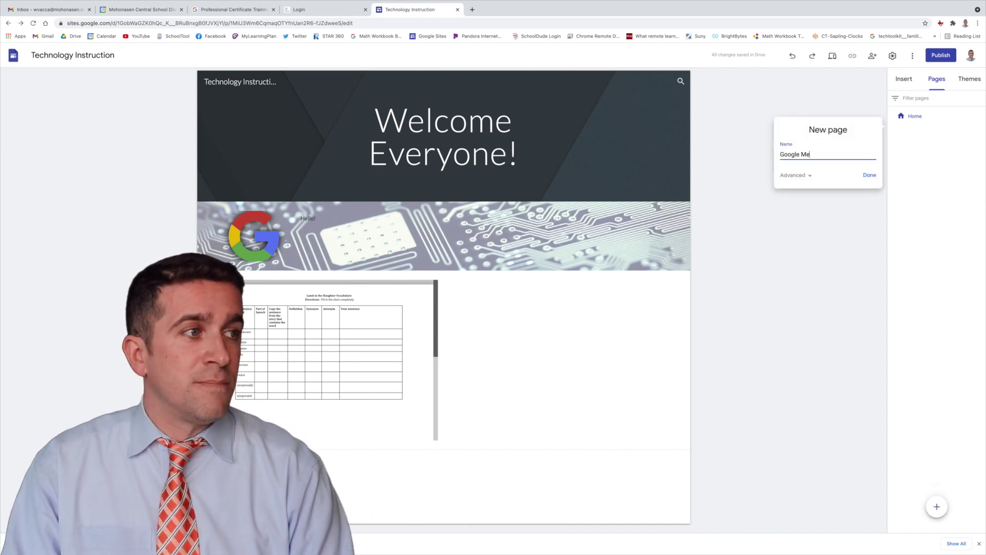
click(870, 176)
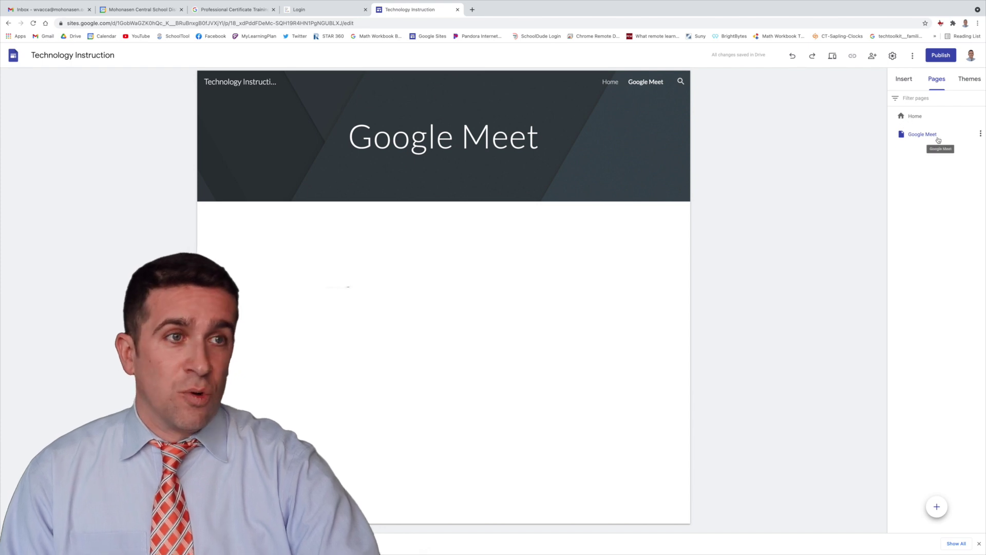
Step: Return to the Google Meet page and create a new page named 'How to add to gmail'
click(615, 83)
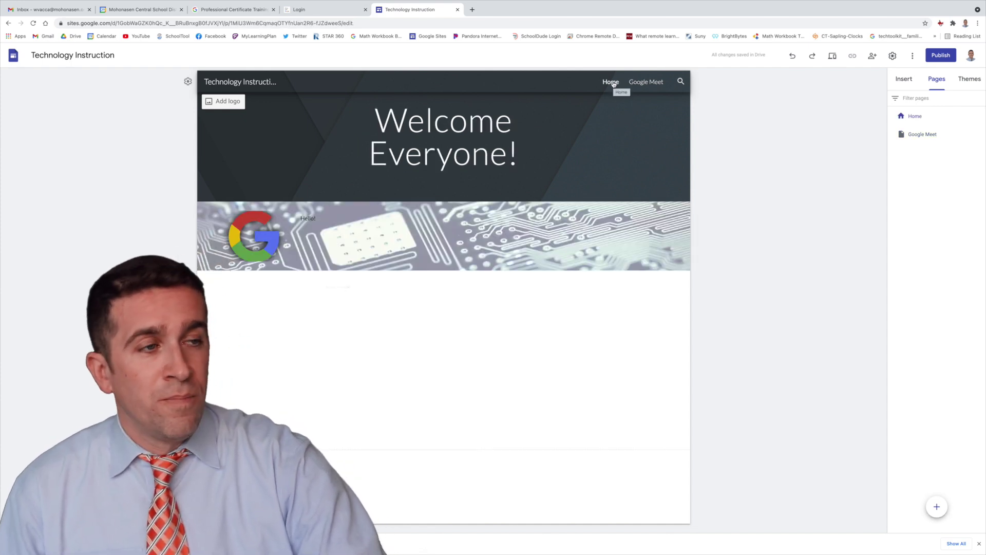
click(645, 82)
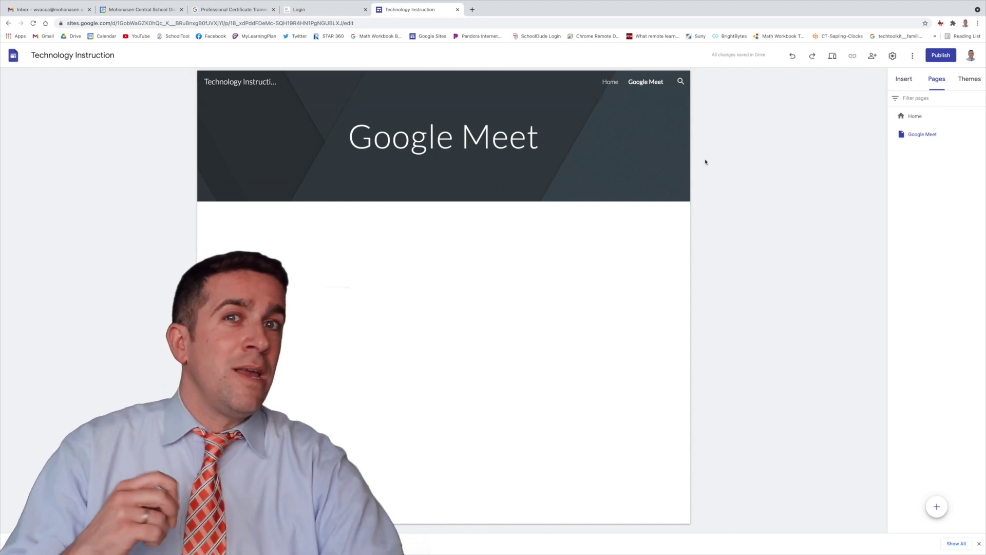
click(937, 506)
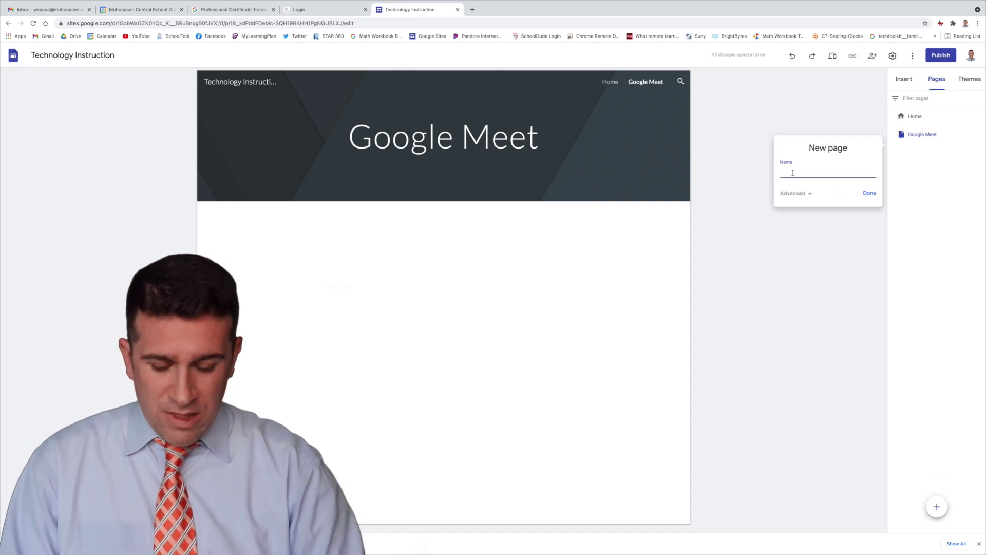
text(How to)
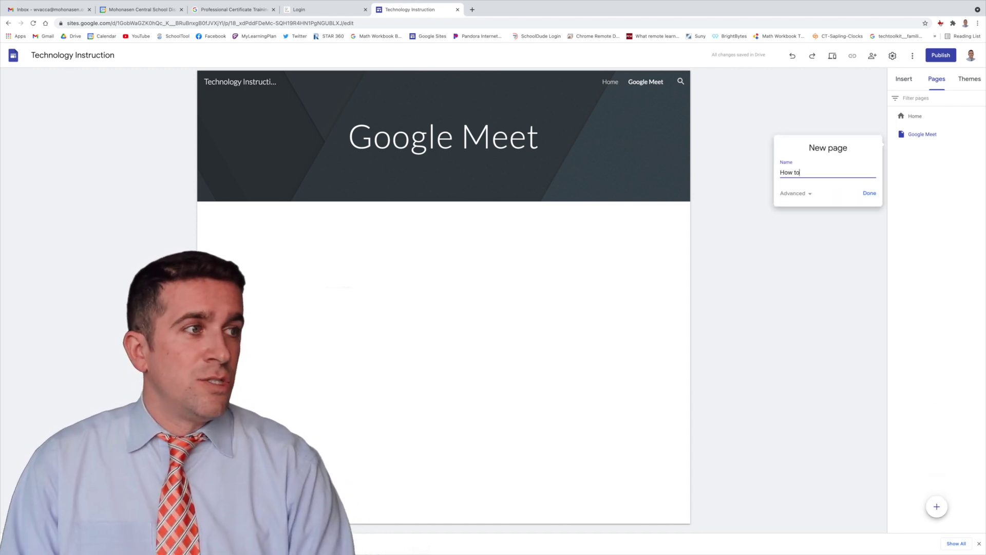
text( add to gmail)
click(870, 195)
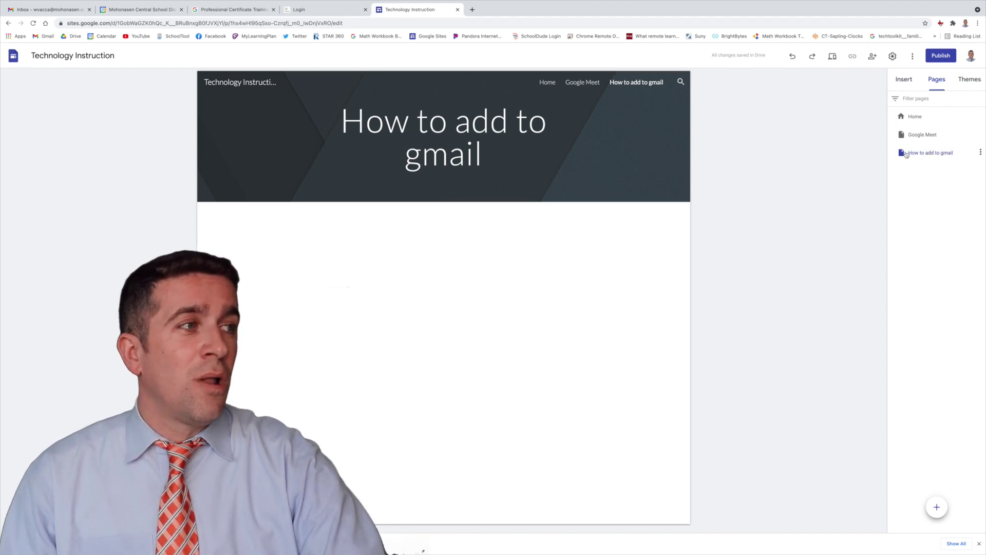
Step: Nest 'How to add to gmail' under Google Meet and open it from the navigation dropdown
drag(903, 155, 912, 136)
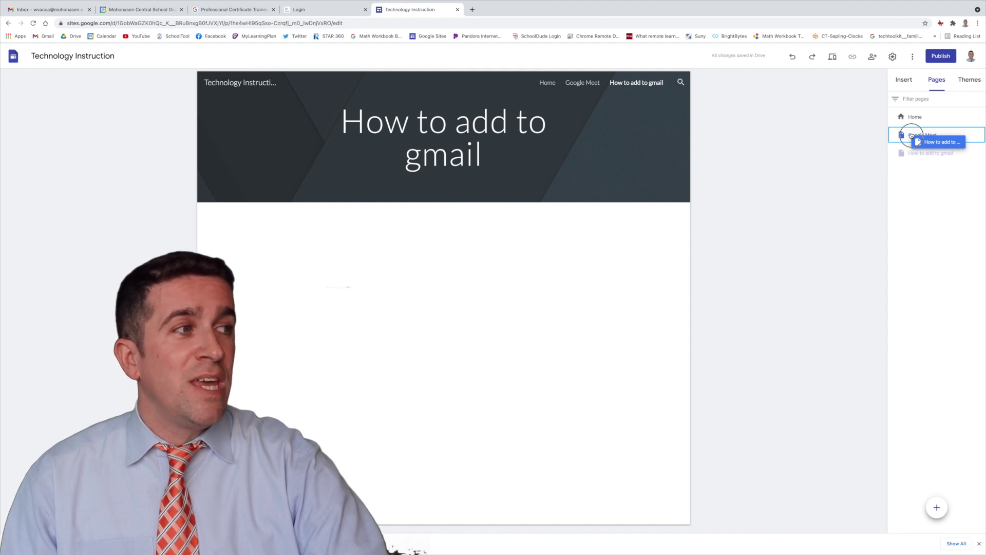
drag(912, 136, 912, 136)
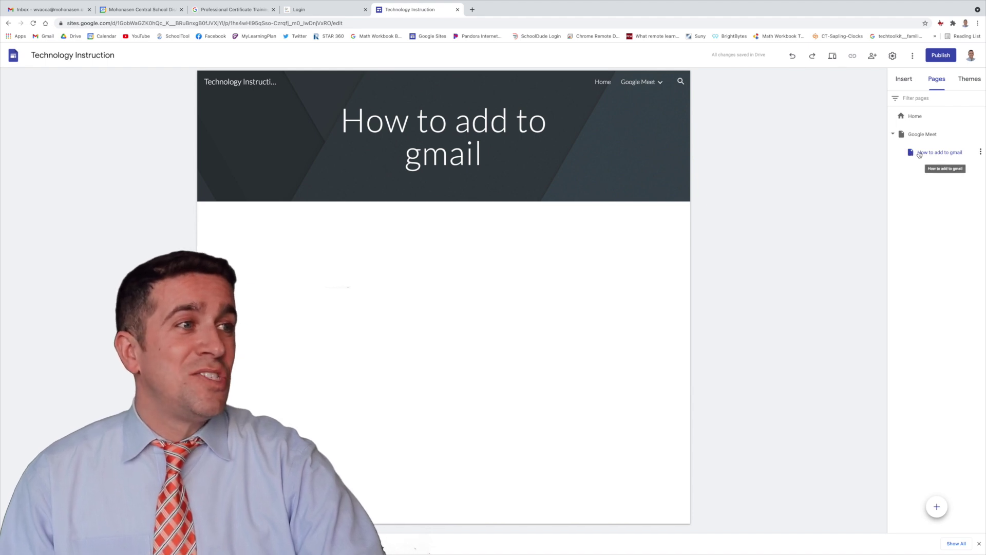
click(603, 82)
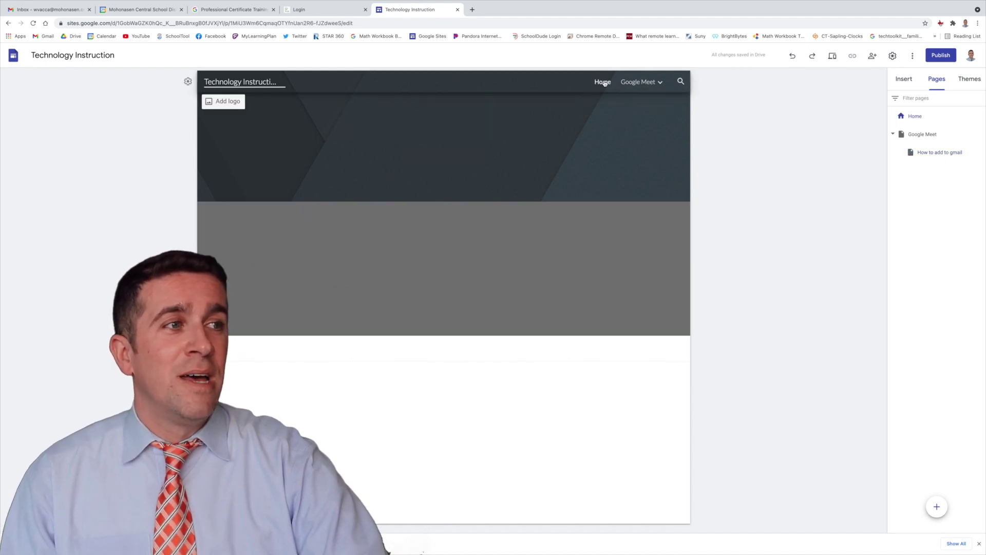
mouse_move(650, 86)
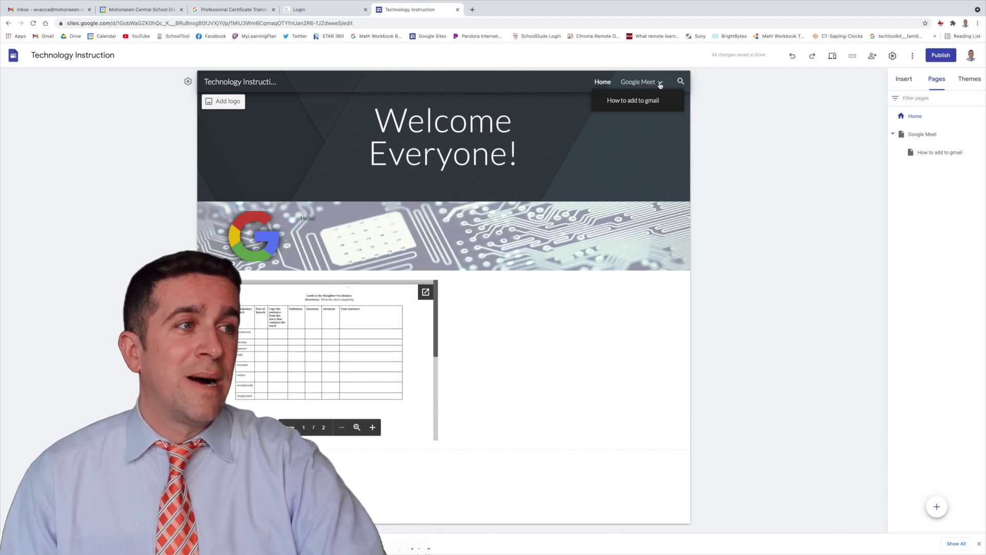
click(645, 102)
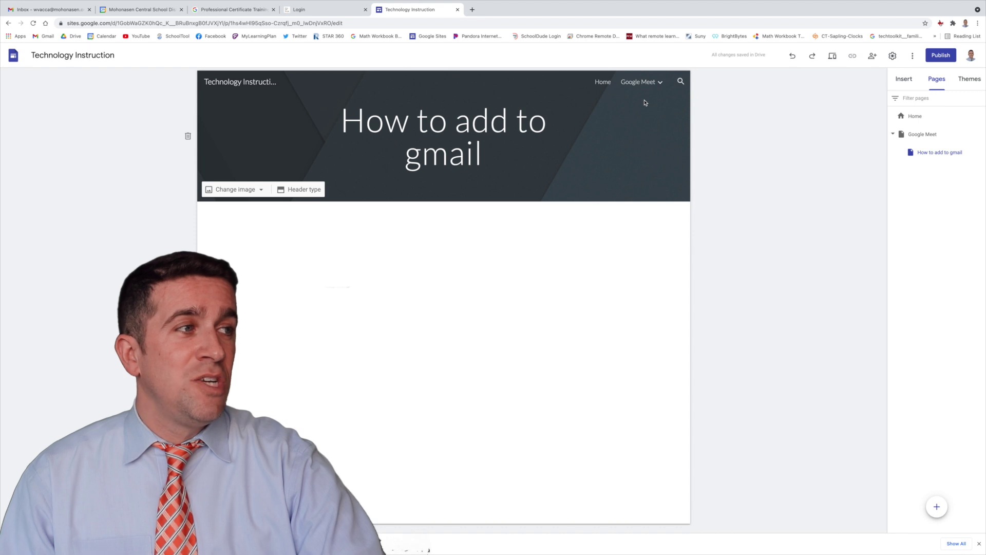
Step: Create a new page named 'test'
click(937, 507)
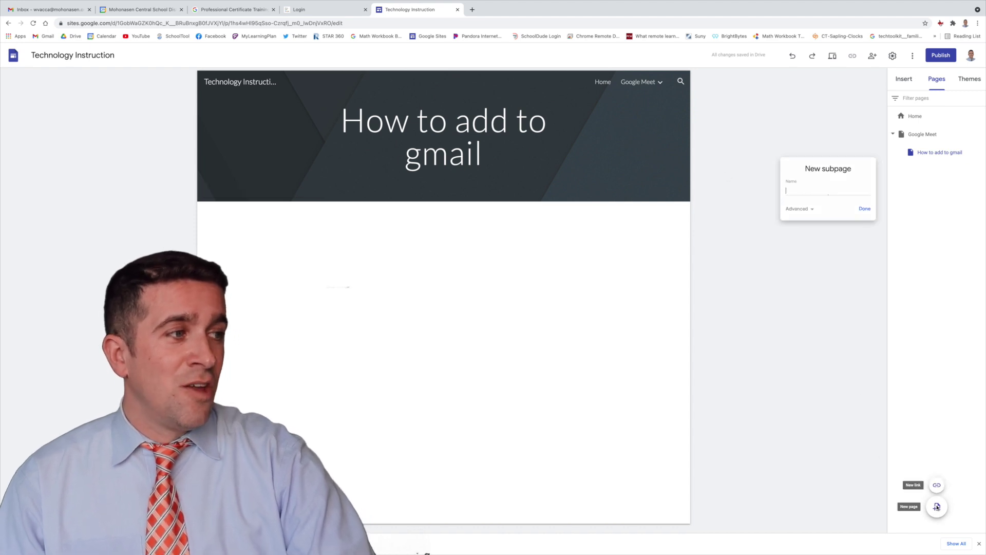
text(test)
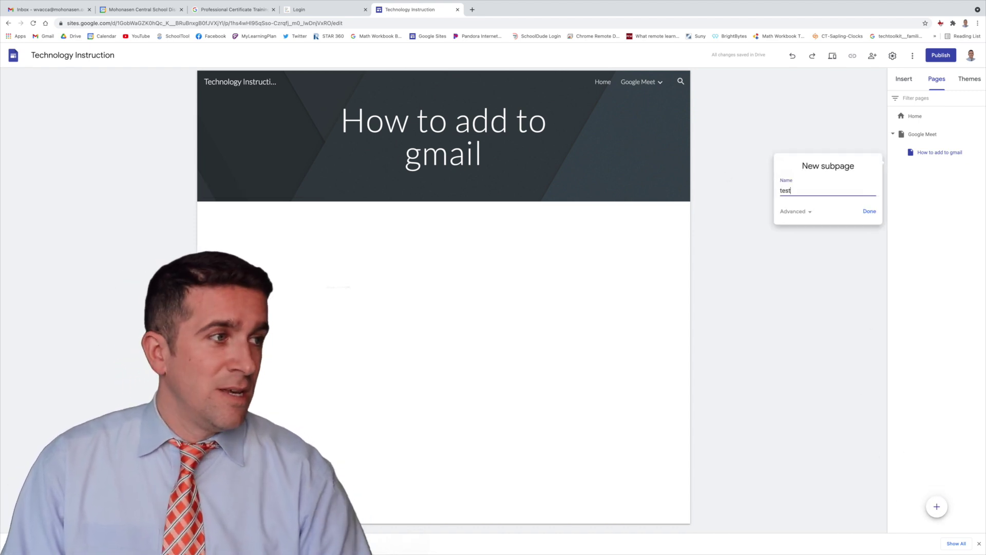
click(869, 213)
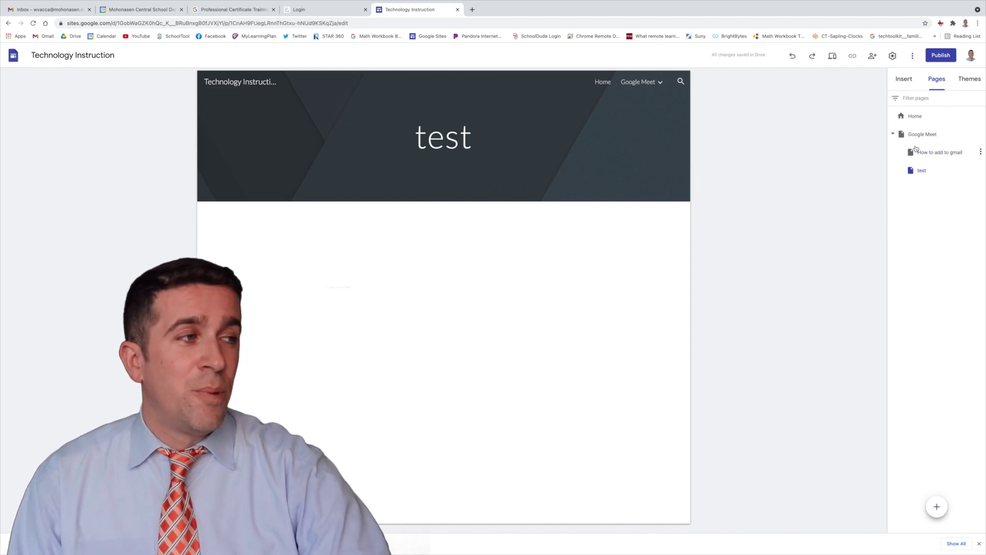
Step: Move 'test' out from under Google Meet to the top level, placed after Google Meet
mouse_move(657, 84)
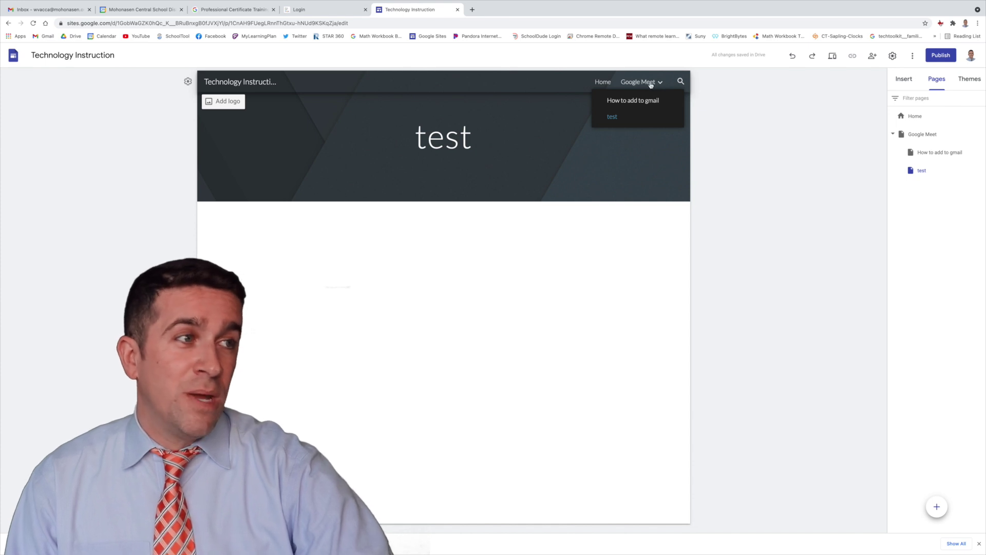
drag(944, 163, 914, 136)
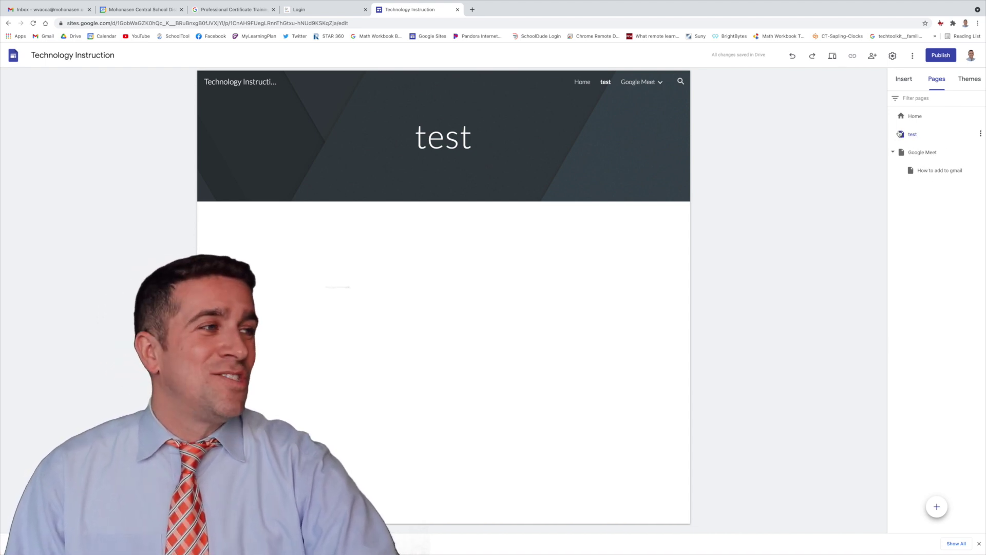
drag(907, 135, 904, 181)
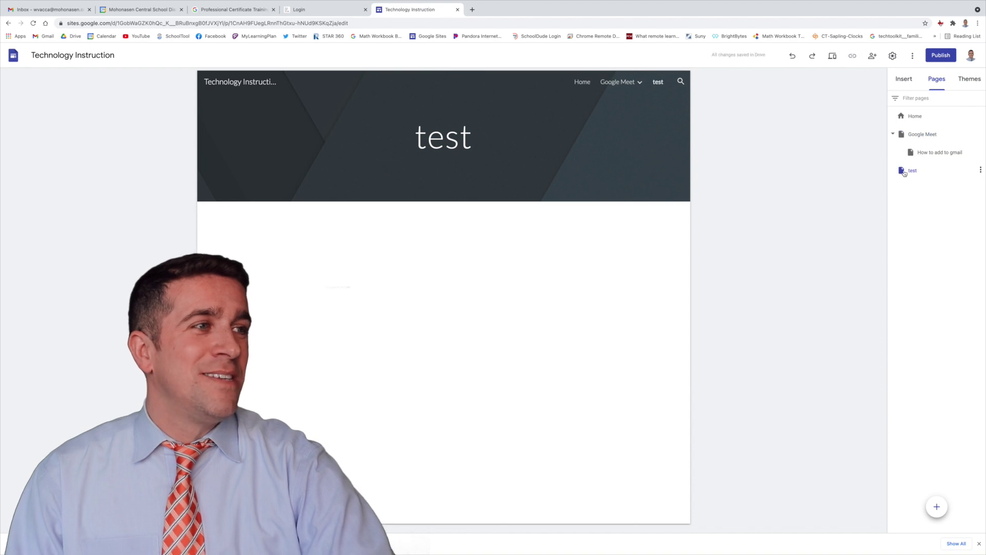
mouse_move(626, 88)
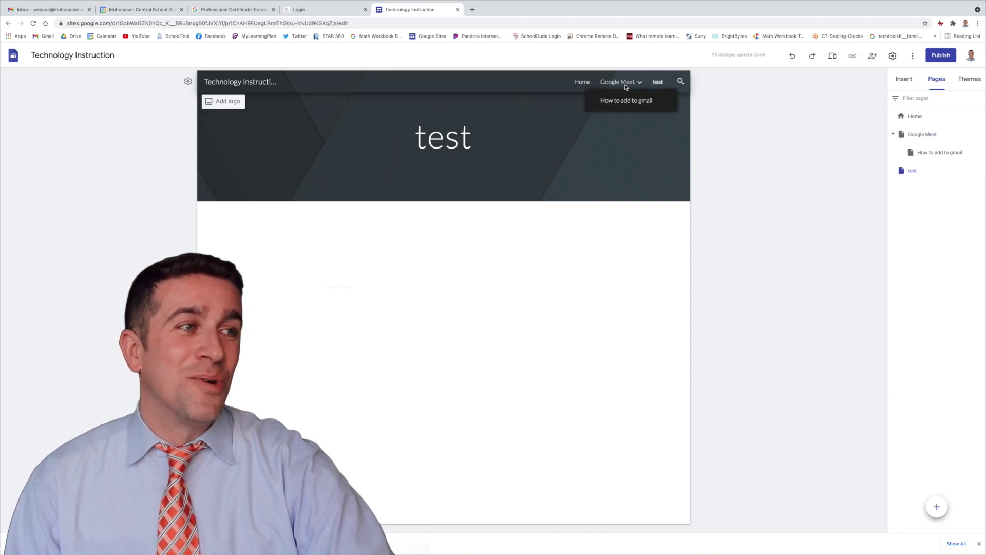